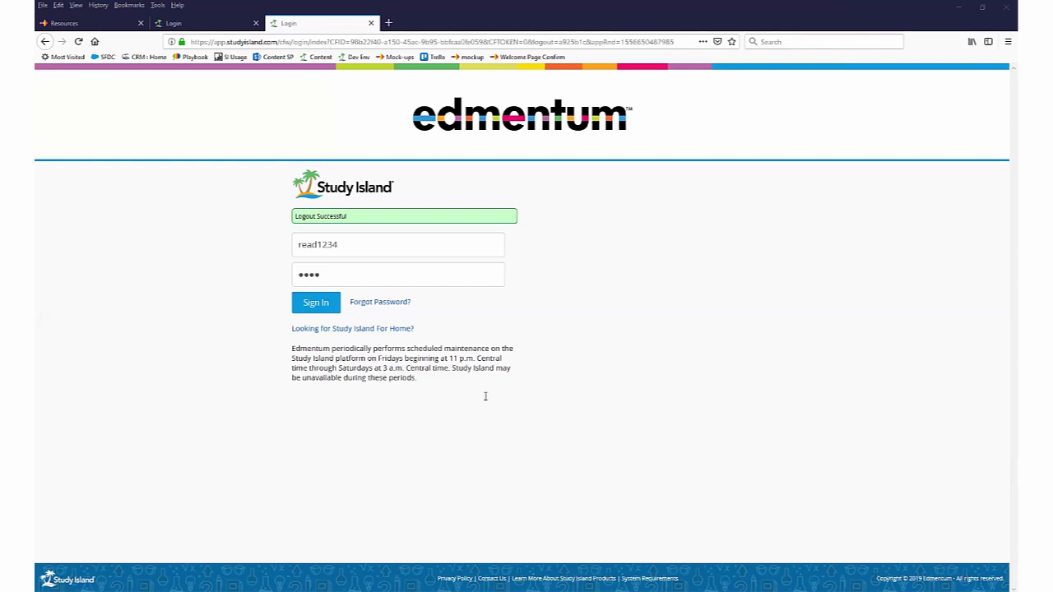
Sign in with the prefilled credentials and open the 3rd Grade Math class from Class Manager.
{"action": "left_click", "coordinate": [318, 305]}
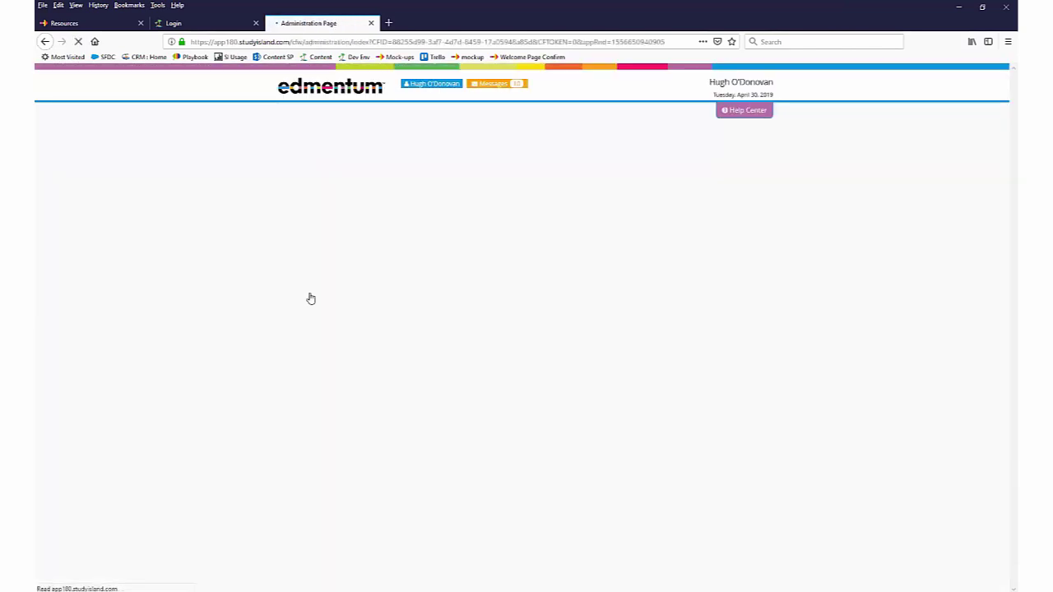
{"action": "left_click", "coordinate": [292, 243]}
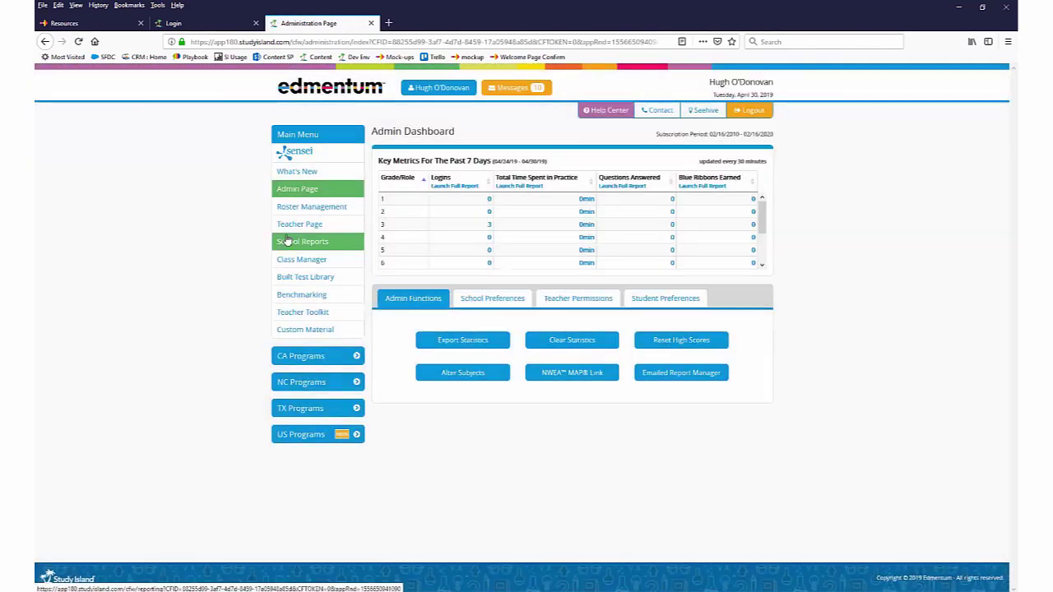
{"action": "left_click", "coordinate": [293, 262]}
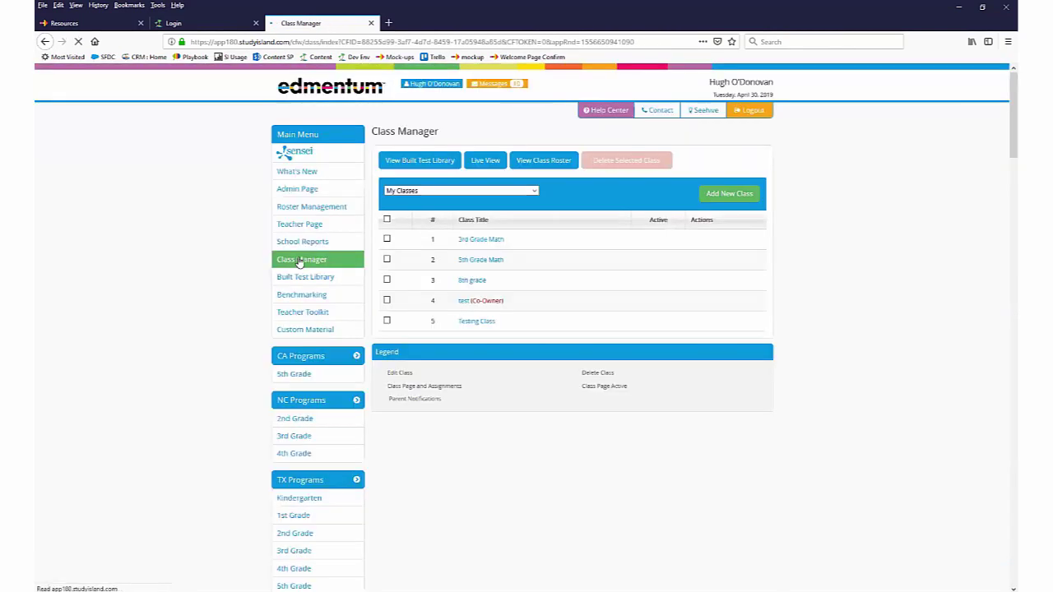
{"action": "left_click", "coordinate": [498, 244]}
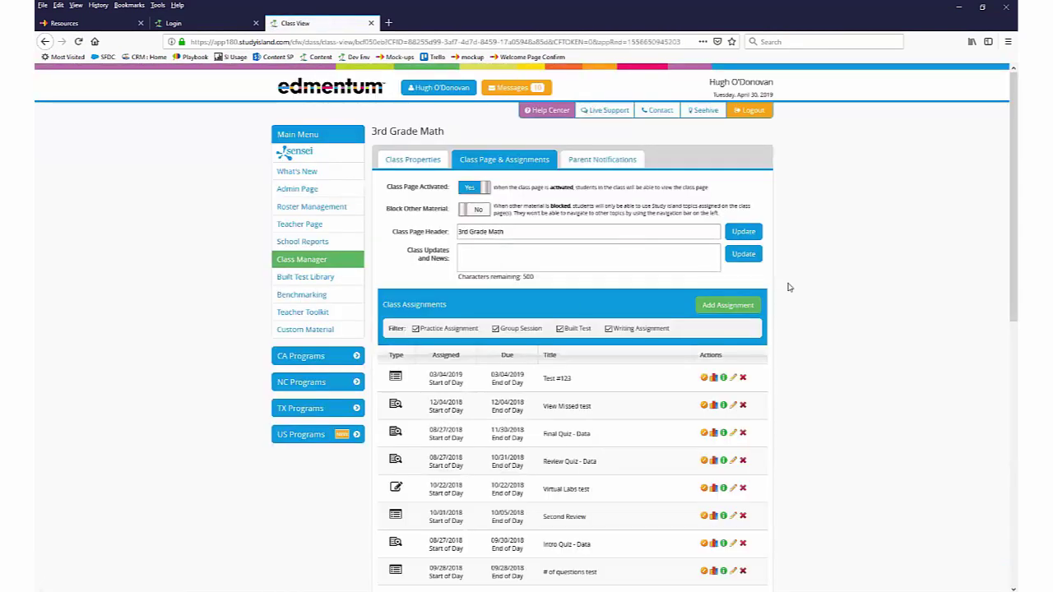
Start a Challenge group session assignment for the class, review its advanced timer and nickname options, and cancel it.
{"action": "left_click", "coordinate": [718, 313]}
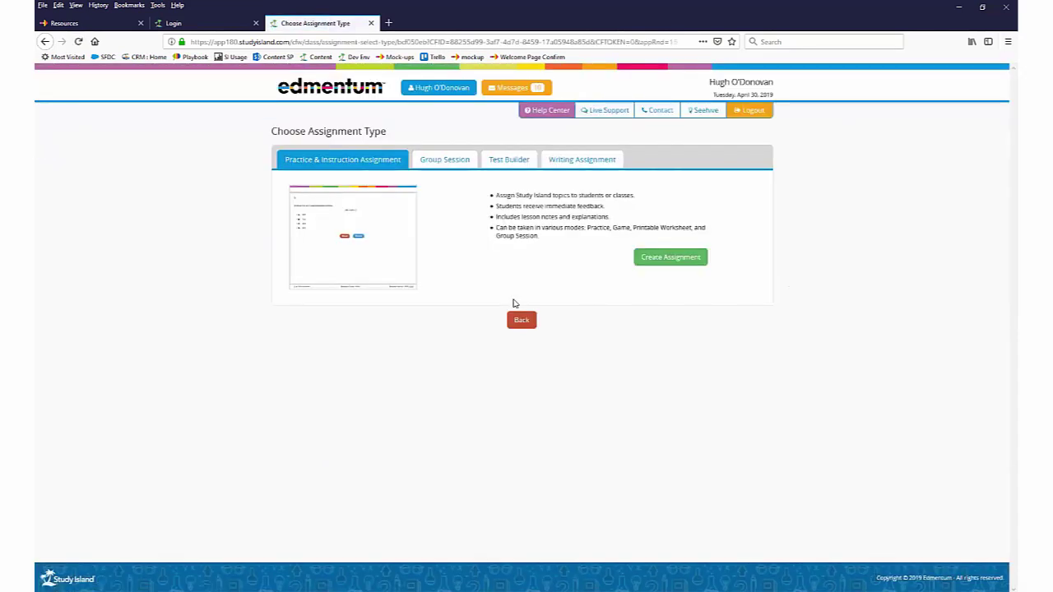
{"action": "left_click", "coordinate": [437, 168]}
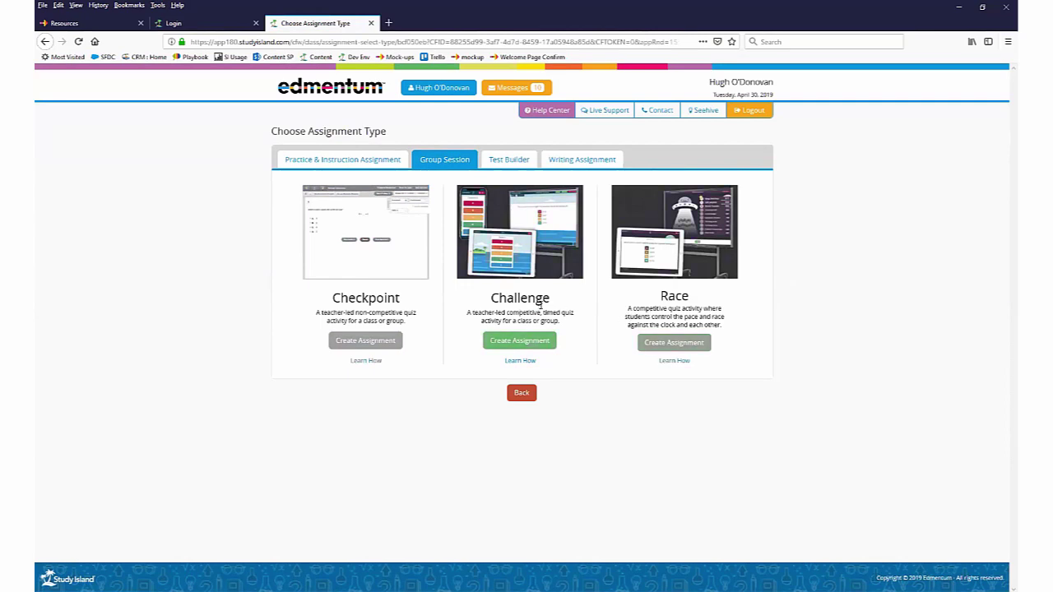
{"action": "left_click", "coordinate": [519, 344]}
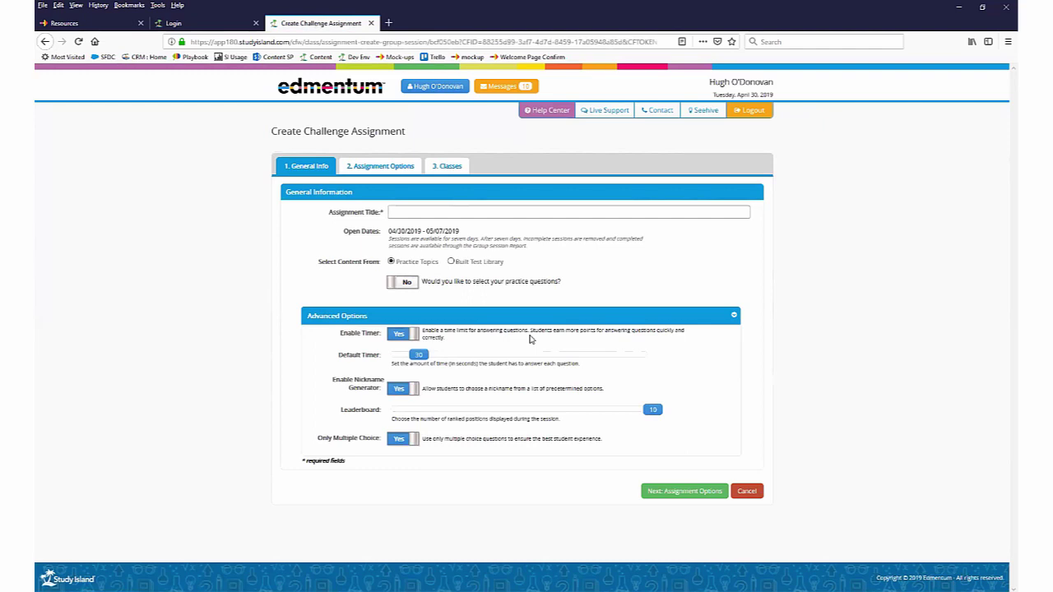
{"action": "left_click_drag", "start_coordinate": [340, 333], "coordinate": [355, 389]}
{"action": "left_click", "coordinate": [277, 379]}
{"action": "left_click", "coordinate": [750, 494]}
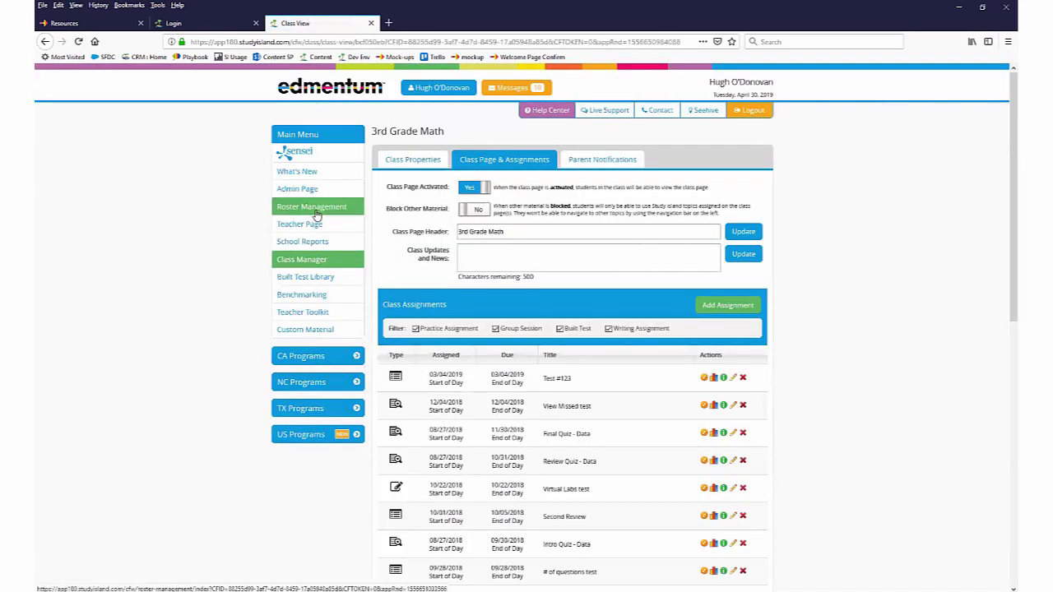
Open the admin dashboard and review the key metrics for the past 7 days across all grades and roles.
{"action": "left_click", "coordinate": [316, 215]}
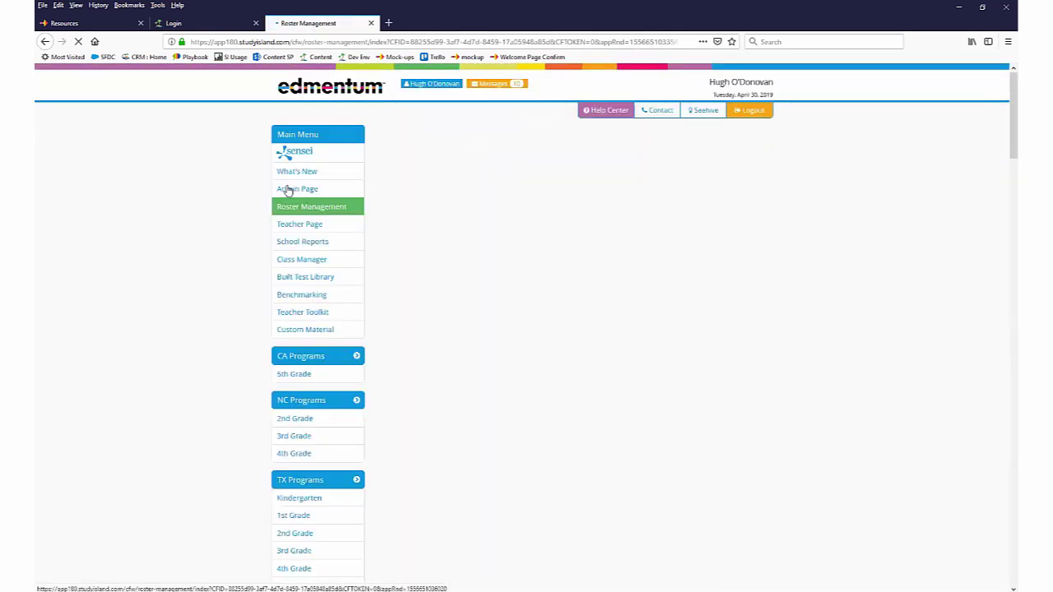
{"action": "left_click", "coordinate": [288, 190]}
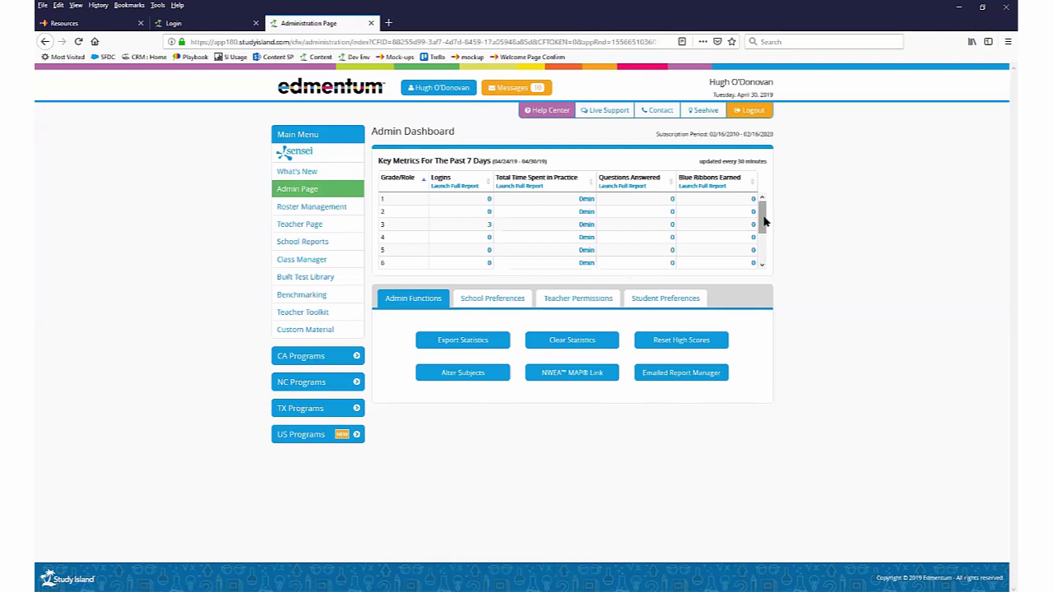
{"action": "left_click_drag", "start_coordinate": [763, 220], "coordinate": [759, 247]}
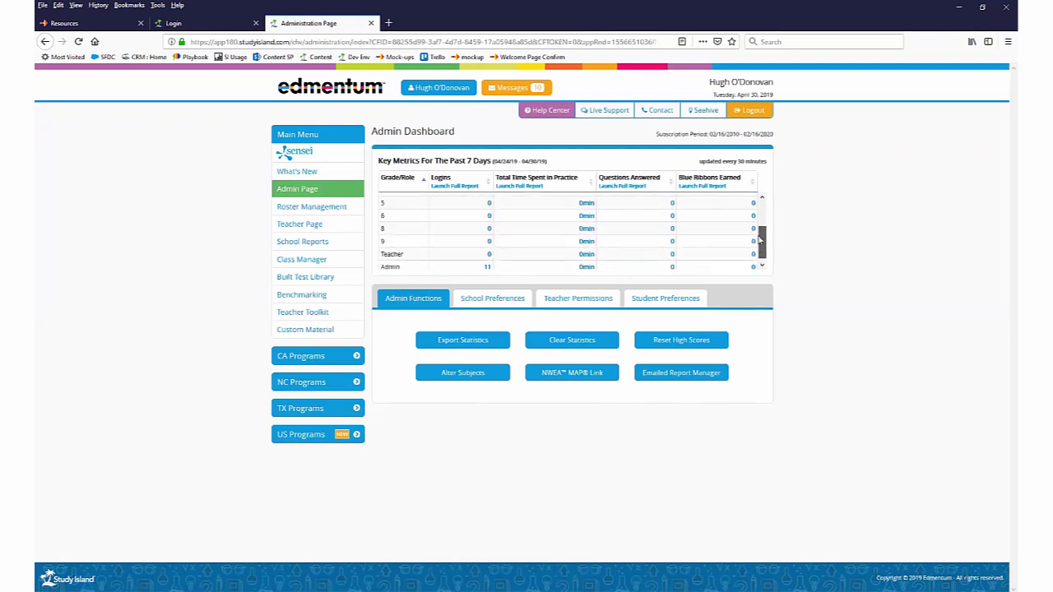
{"action": "scroll", "coordinate": [526, 210], "scroll_direction": "up", "scroll_amount": 3}
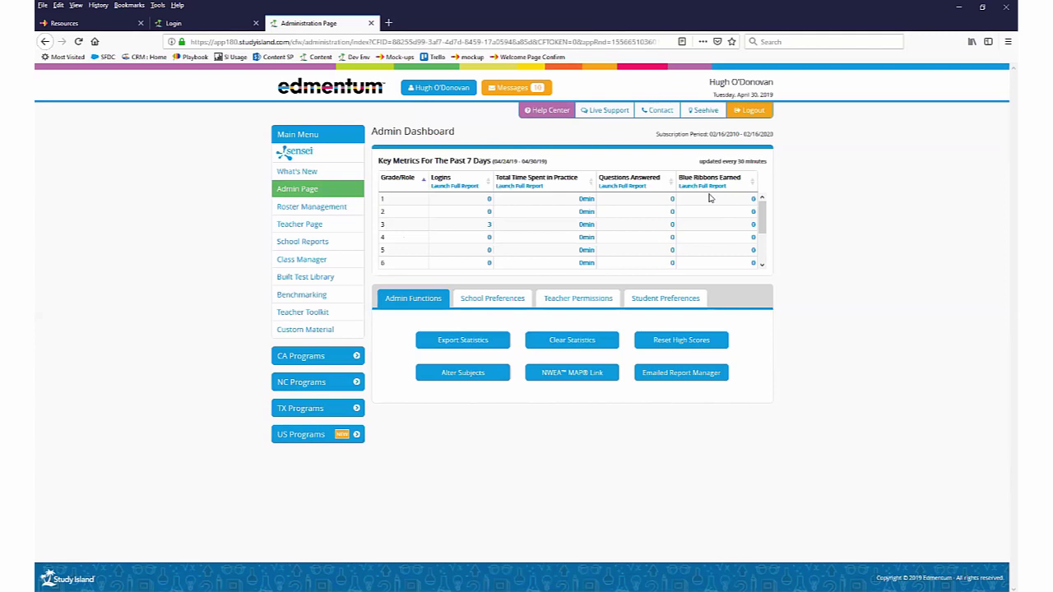
Switch to the other Study Island login page, sign in with the prefilled teacher account, and decline updating the saved login.
{"action": "left_click", "coordinate": [192, 29]}
{"action": "left_click", "coordinate": [314, 303]}
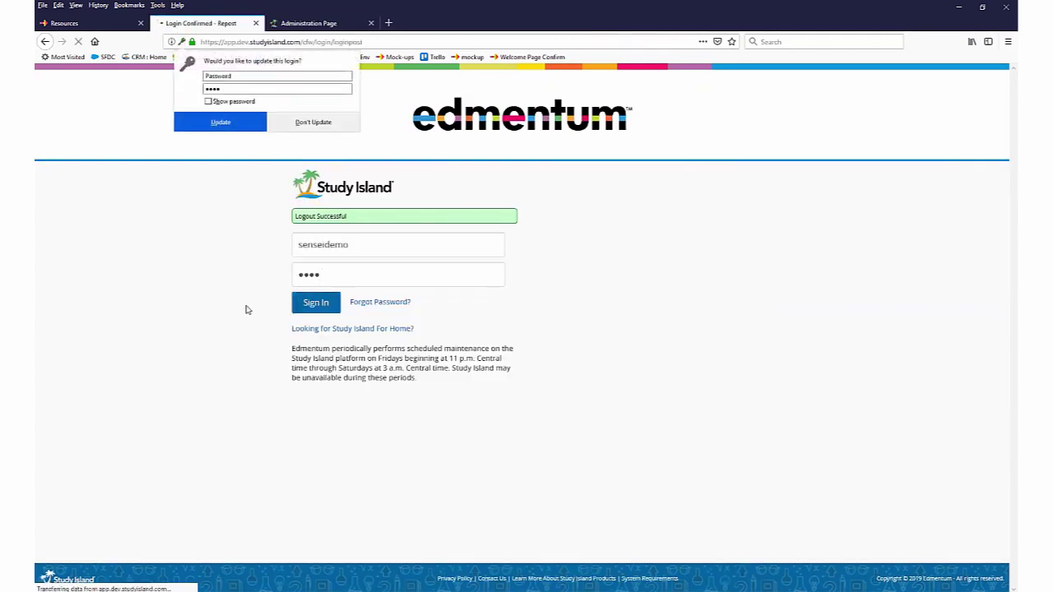
{"action": "left_click", "coordinate": [303, 128]}
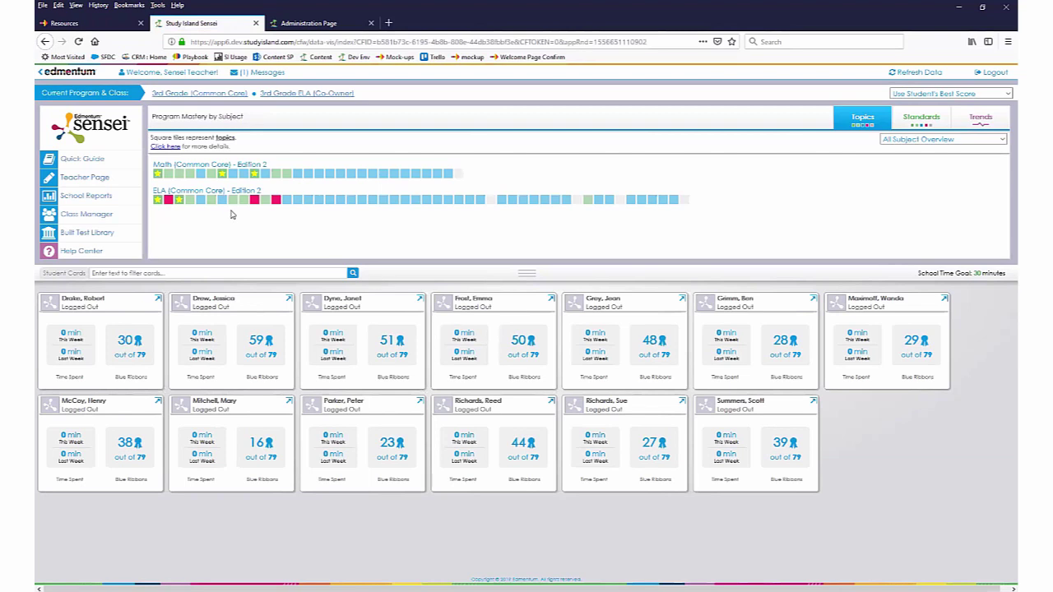
Open the ELA (Common Core) - Edition 2 topics and compare class mastery by students' cumulative score and best score.
{"action": "left_click", "coordinate": [203, 195]}
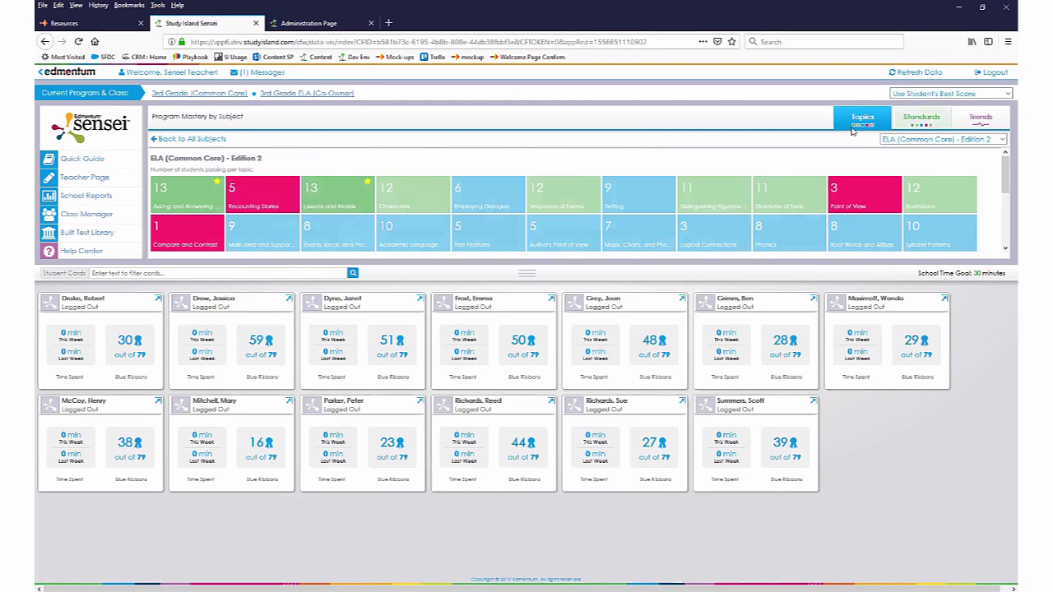
{"action": "left_click", "coordinate": [951, 93]}
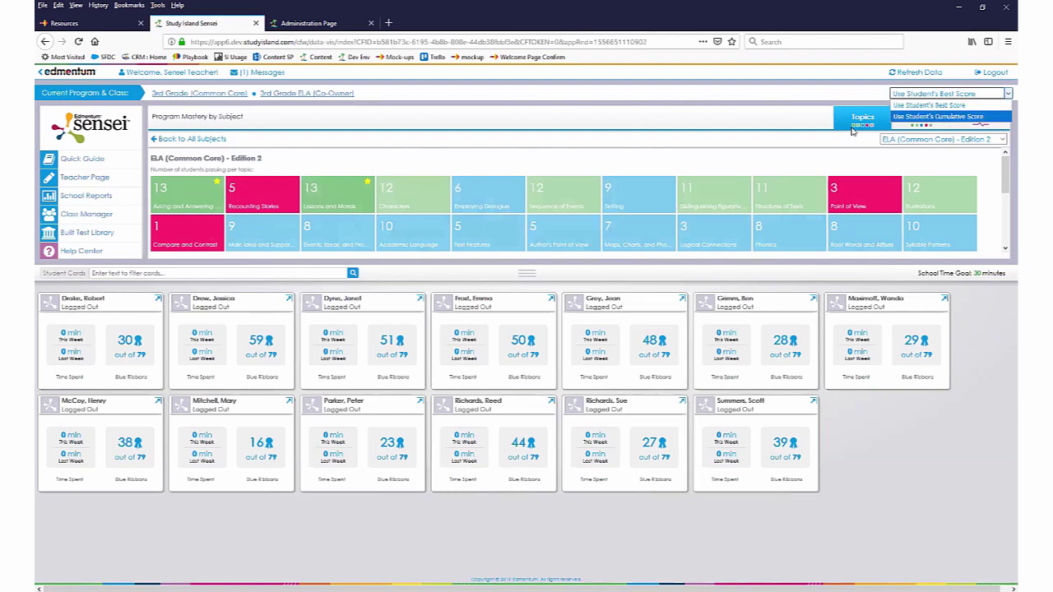
{"action": "left_click", "coordinate": [938, 116]}
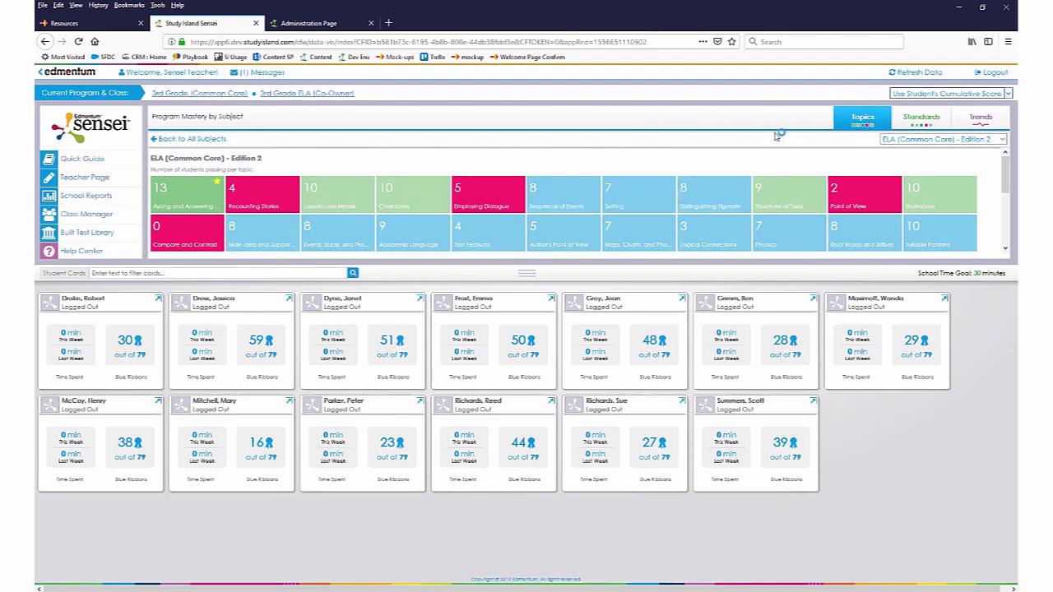
{"action": "left_click", "coordinate": [950, 94]}
{"action": "left_click", "coordinate": [935, 104]}
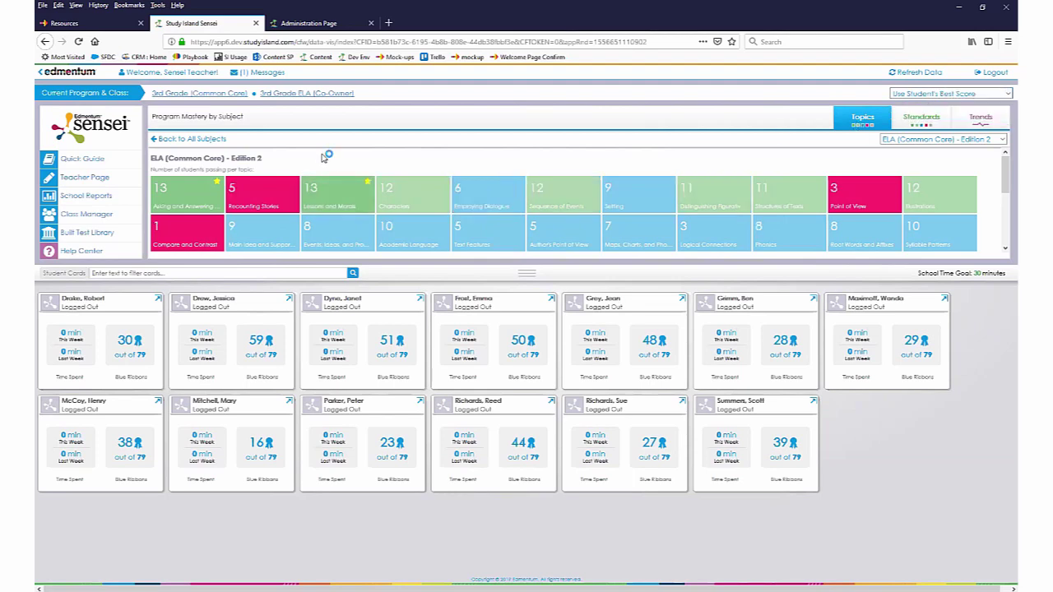
Open the Lessons and Morals topic and show its student results by cumulative score.
{"action": "left_click", "coordinate": [328, 194]}
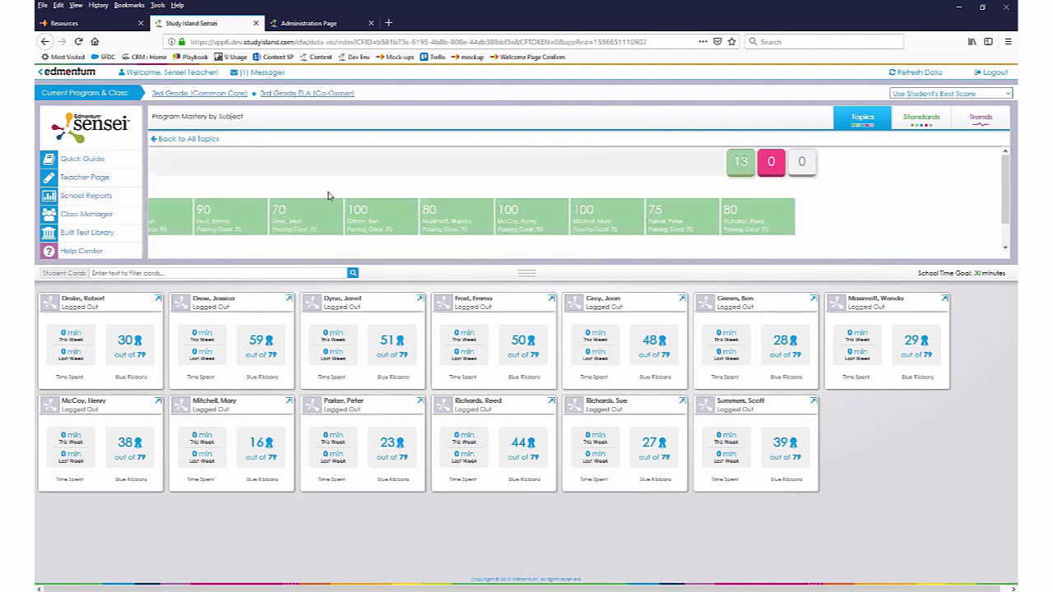
{"action": "scroll", "coordinate": [361, 227], "scroll_direction": "down", "scroll_amount": 1}
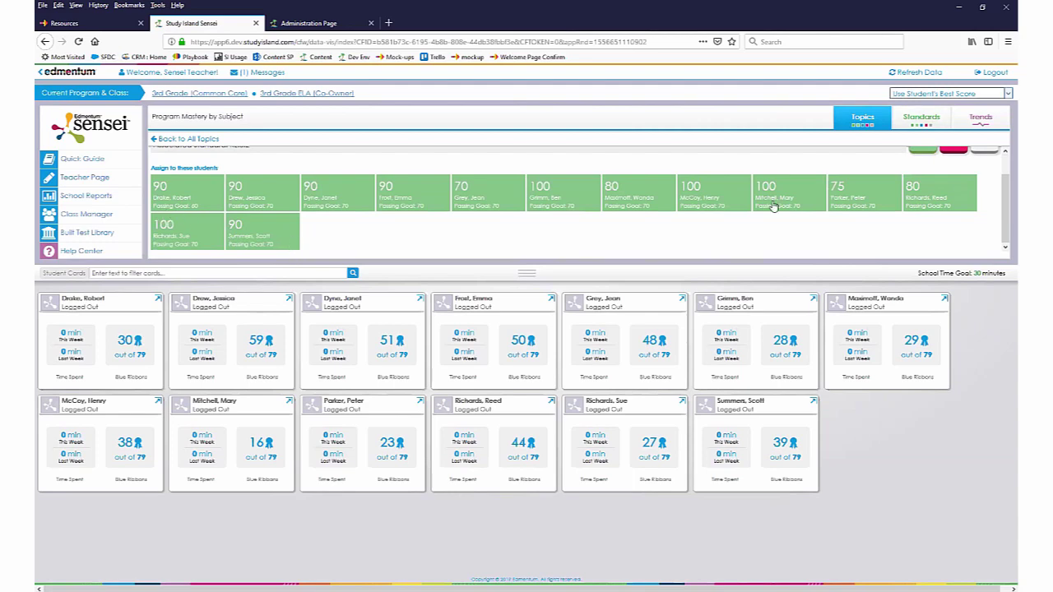
{"action": "left_click", "coordinate": [951, 94]}
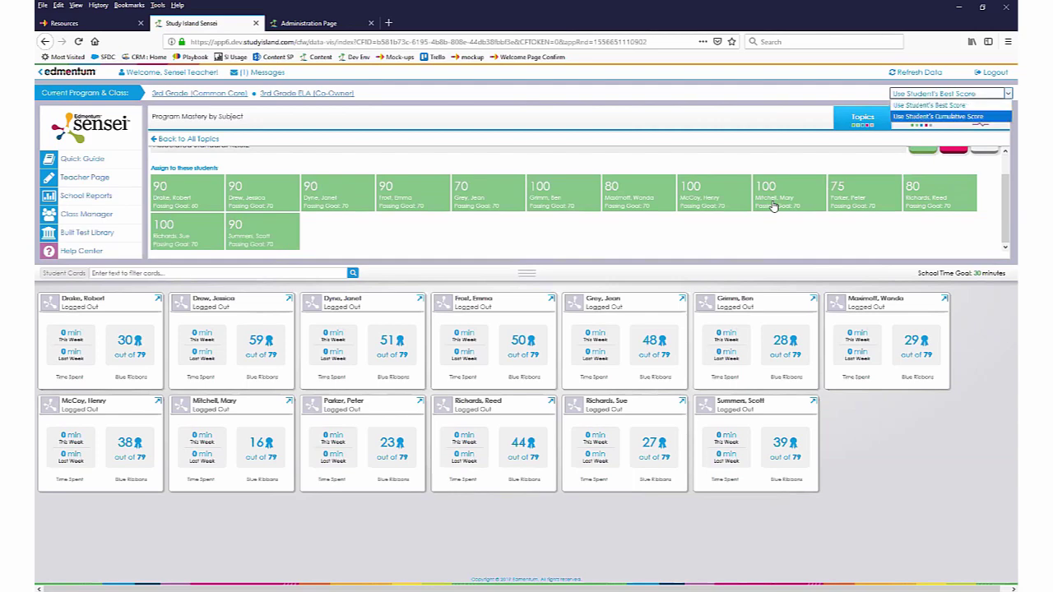
{"action": "left_click", "coordinate": [938, 116]}
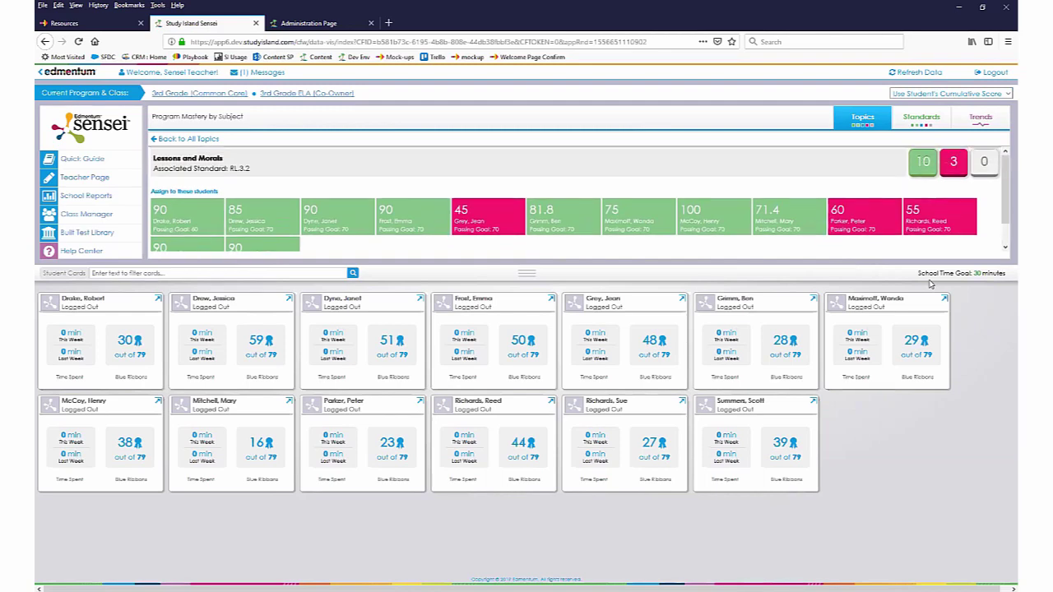
Open a practice and instruction assignment on Lessons and Morals for the students below the passing goal, and cancel it.
{"action": "left_click", "coordinate": [178, 192]}
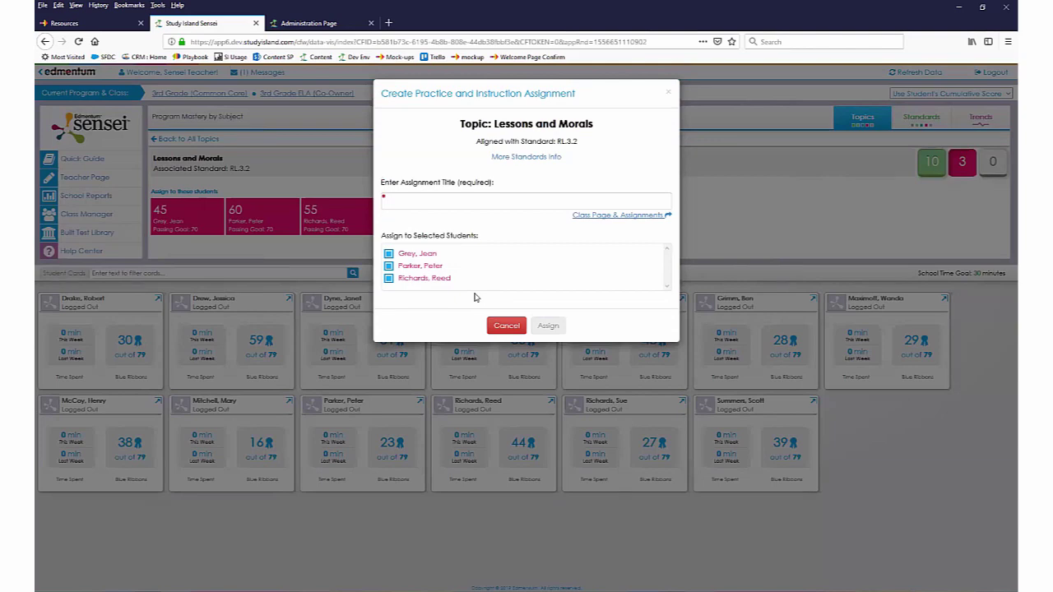
{"action": "left_click", "coordinate": [506, 326]}
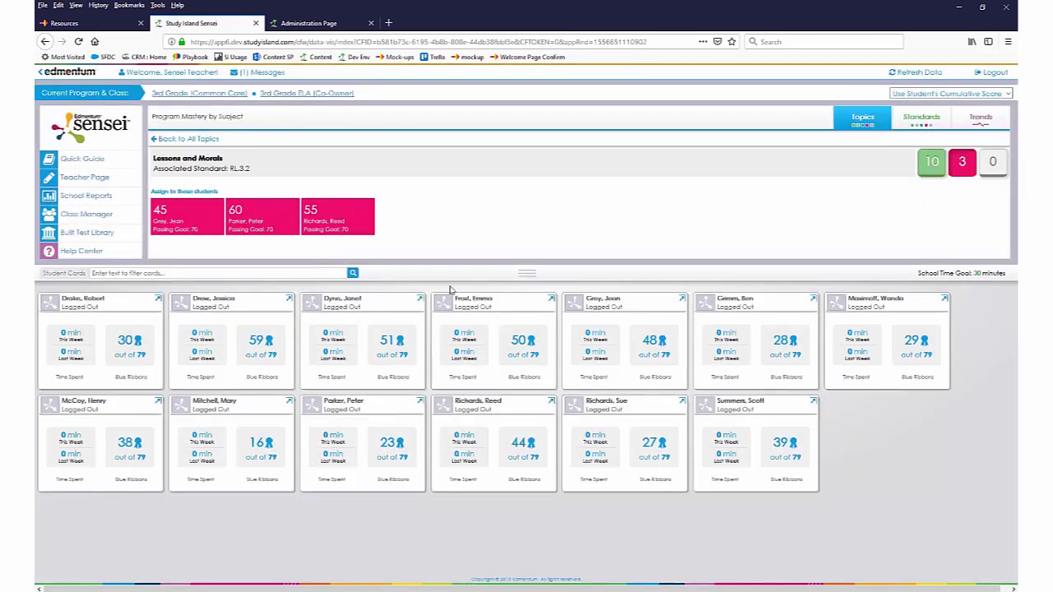
Switch to the Resources prototype and set the content search to state TX, 3rd Grade, and subject Math.
{"action": "left_click", "coordinate": [75, 23]}
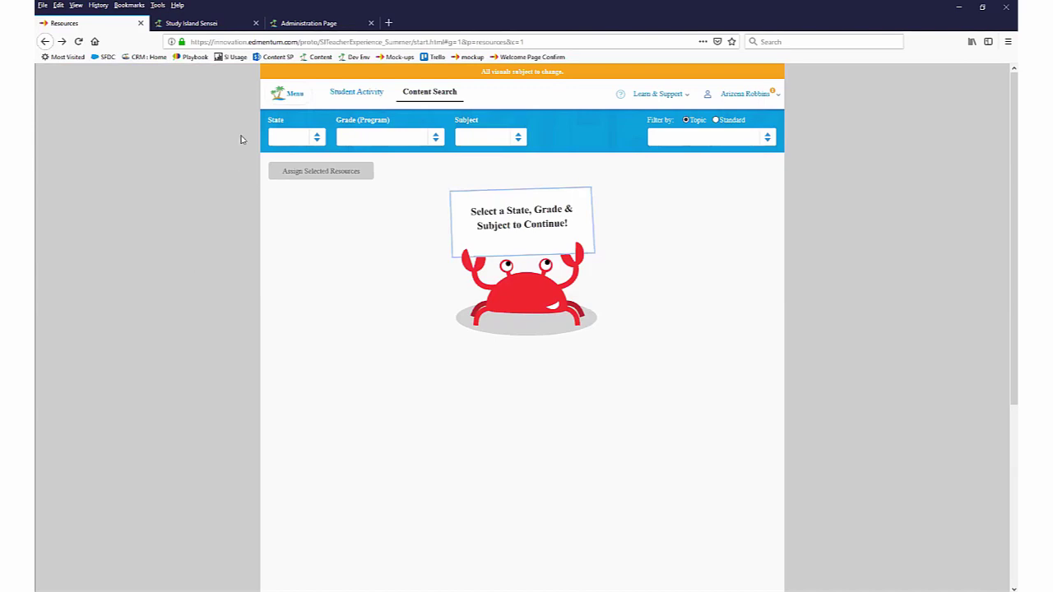
{"action": "left_click", "coordinate": [318, 139]}
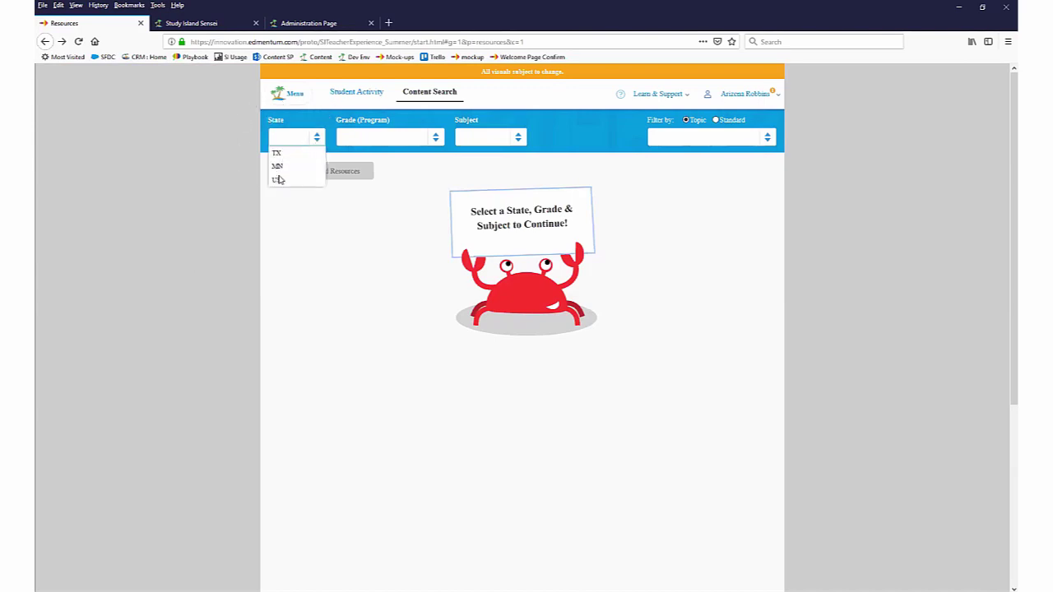
{"action": "left_click", "coordinate": [281, 161]}
{"action": "left_click", "coordinate": [435, 138]}
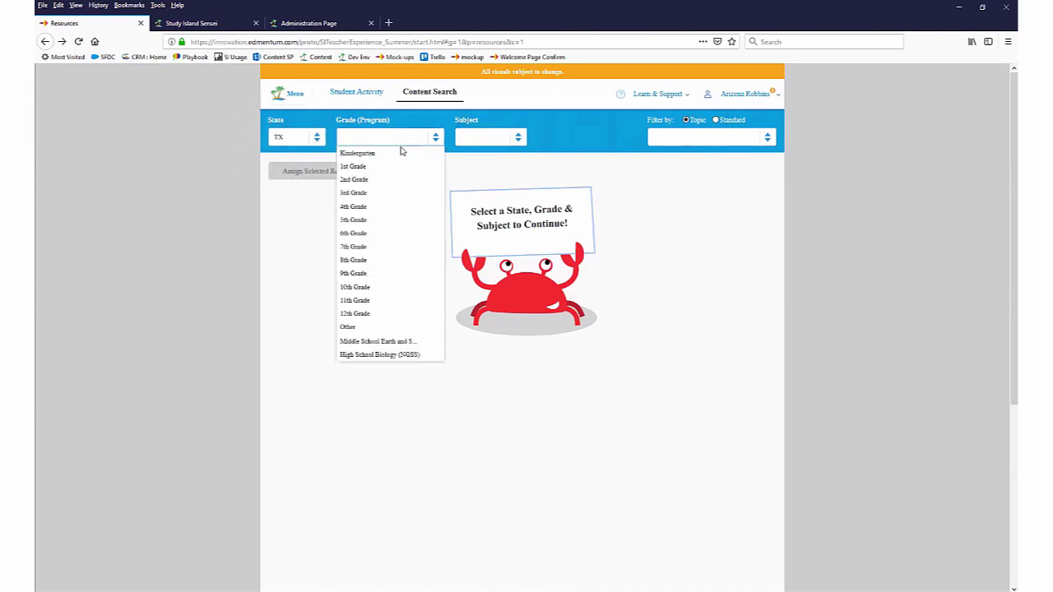
{"action": "left_click", "coordinate": [367, 194]}
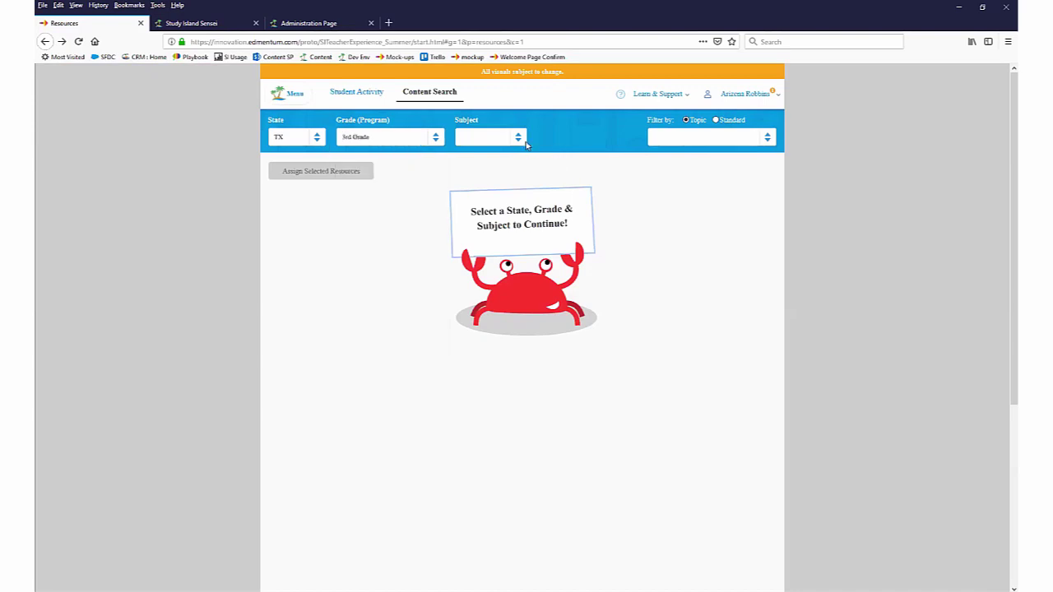
{"action": "left_click", "coordinate": [518, 138]}
{"action": "left_click", "coordinate": [465, 154]}
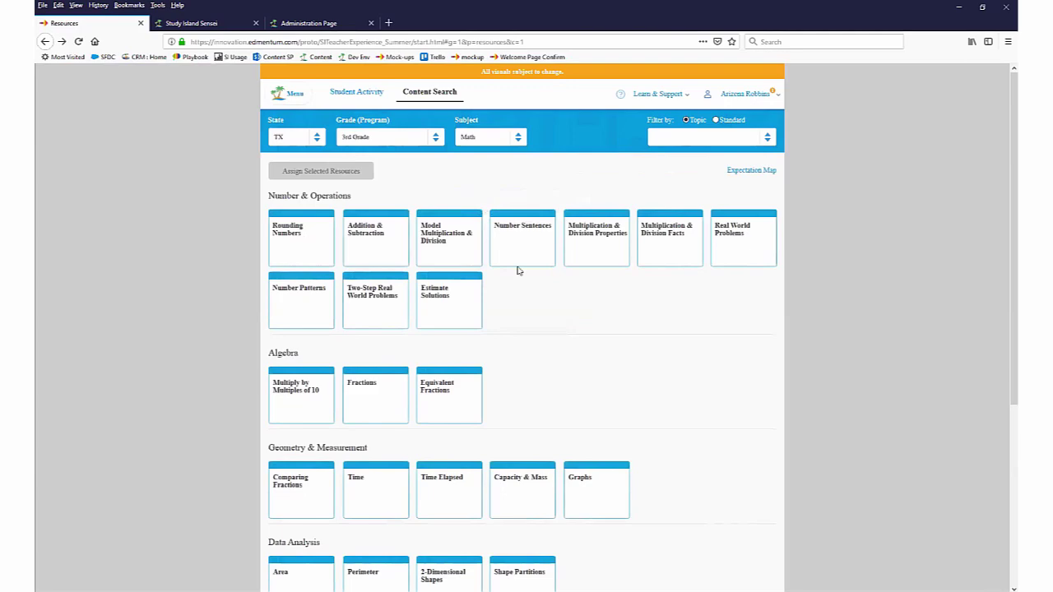
Examine the 3rd Grade Math topic cards and the list of standards available for filtering them.
{"action": "scroll", "coordinate": [556, 357], "scroll_direction": "down", "scroll_amount": 5}
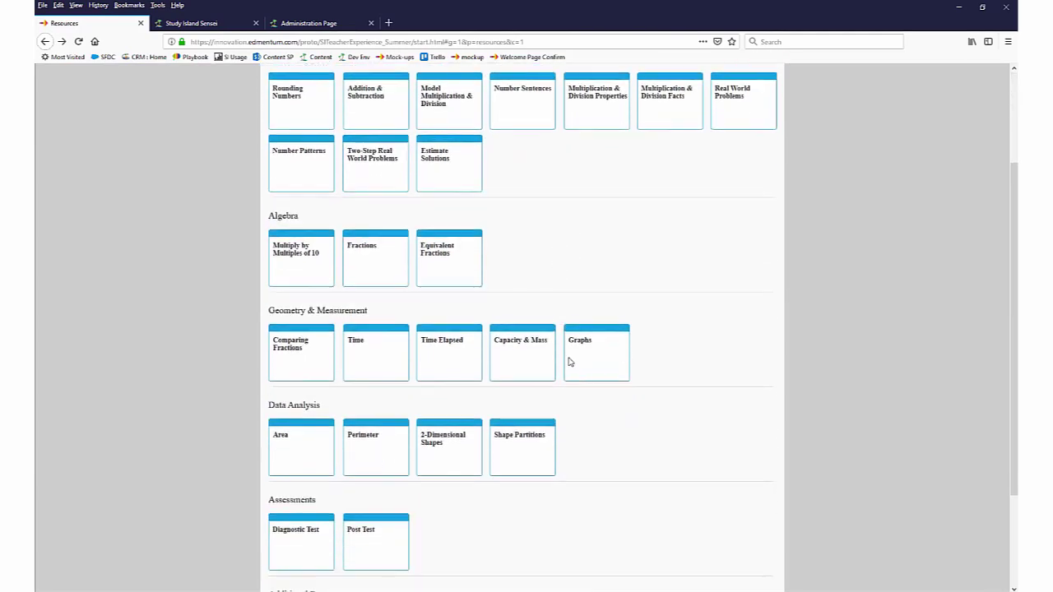
{"action": "scroll", "coordinate": [574, 369], "scroll_direction": "up", "scroll_amount": 5}
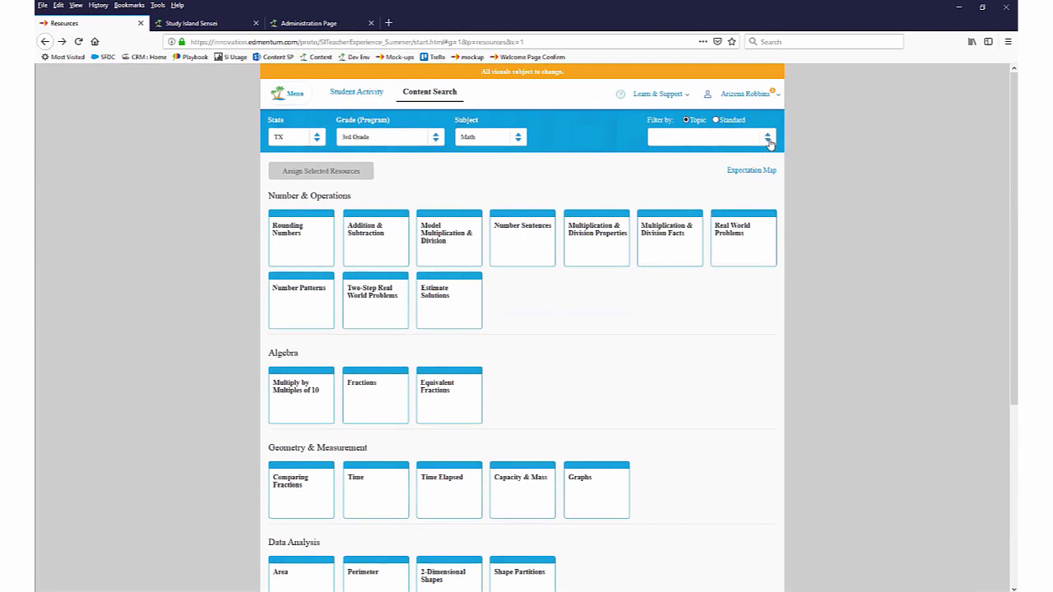
{"action": "left_click", "coordinate": [767, 139]}
{"action": "left_click", "coordinate": [769, 140]}
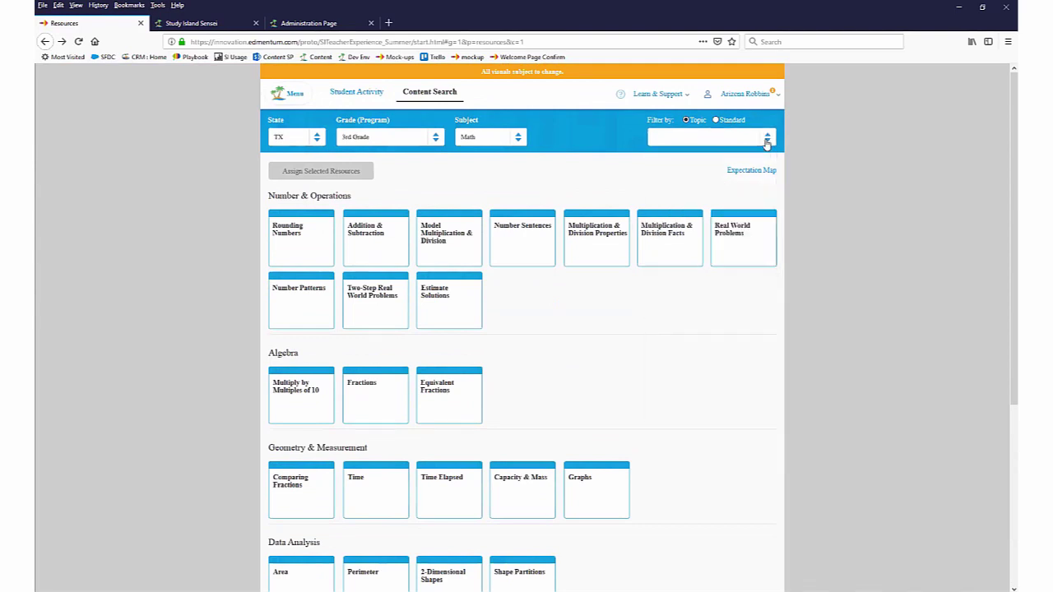
{"action": "left_click", "coordinate": [716, 120]}
{"action": "left_click", "coordinate": [771, 140]}
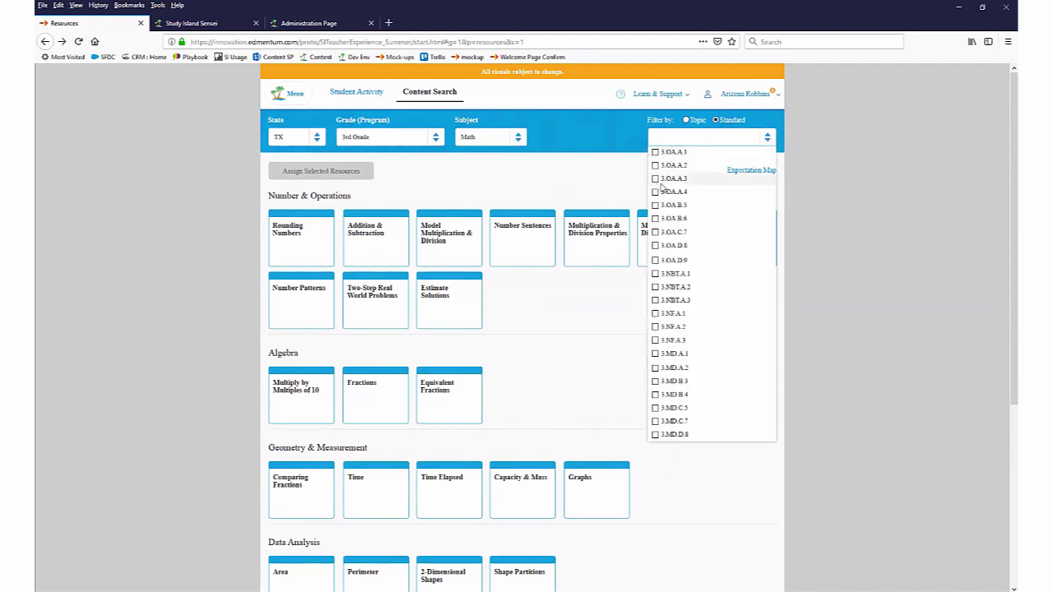
{"action": "left_click", "coordinate": [764, 138]}
Return the content filter to Topic and open the resources for Rounding Numbers.
{"action": "left_click", "coordinate": [687, 120]}
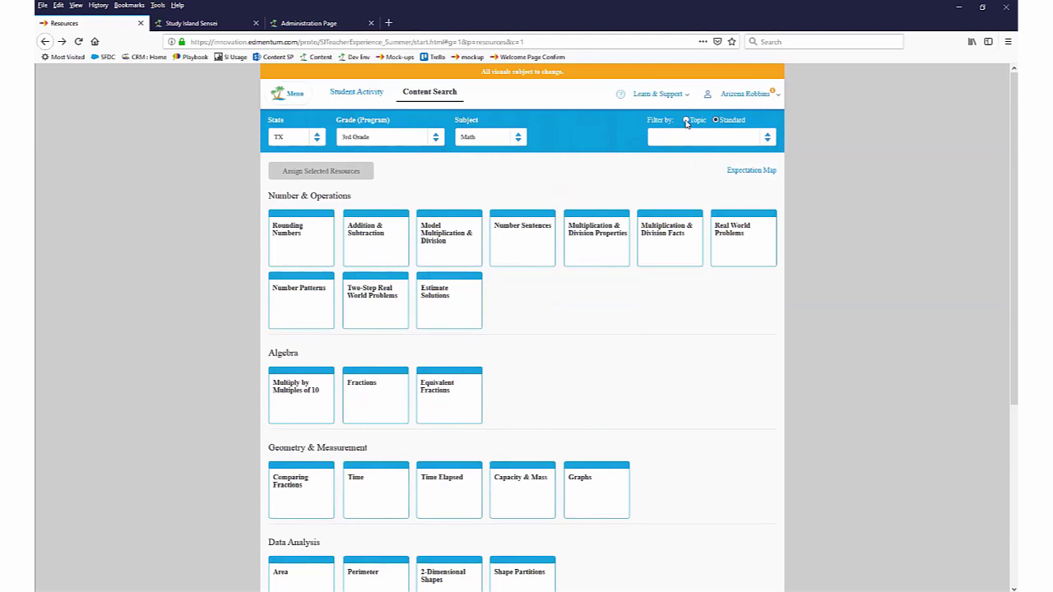
{"action": "left_click", "coordinate": [299, 237]}
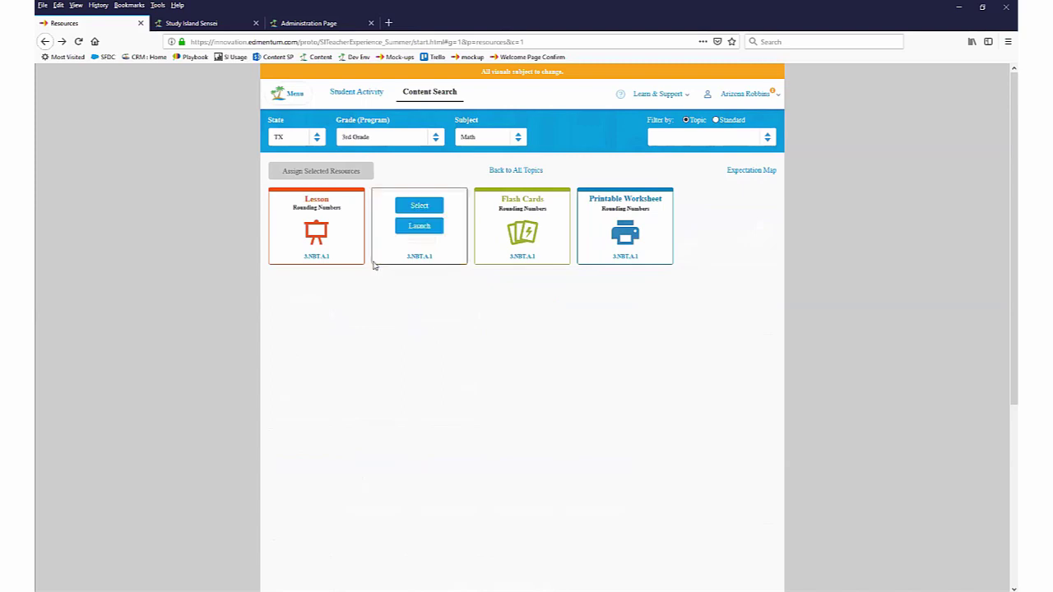
Select the Lesson, Practice Questions and Flash Cards resources for Rounding Numbers and start a practice assignment with them.
{"action": "mouse_move", "coordinate": [350, 241]}
{"action": "left_click", "coordinate": [318, 206]}
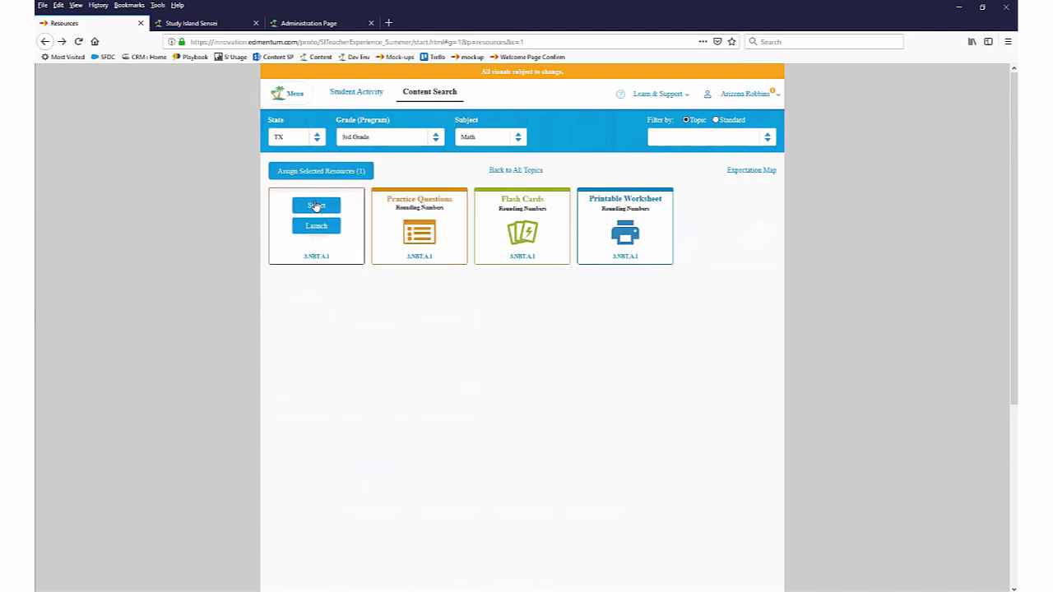
{"action": "mouse_move", "coordinate": [426, 209]}
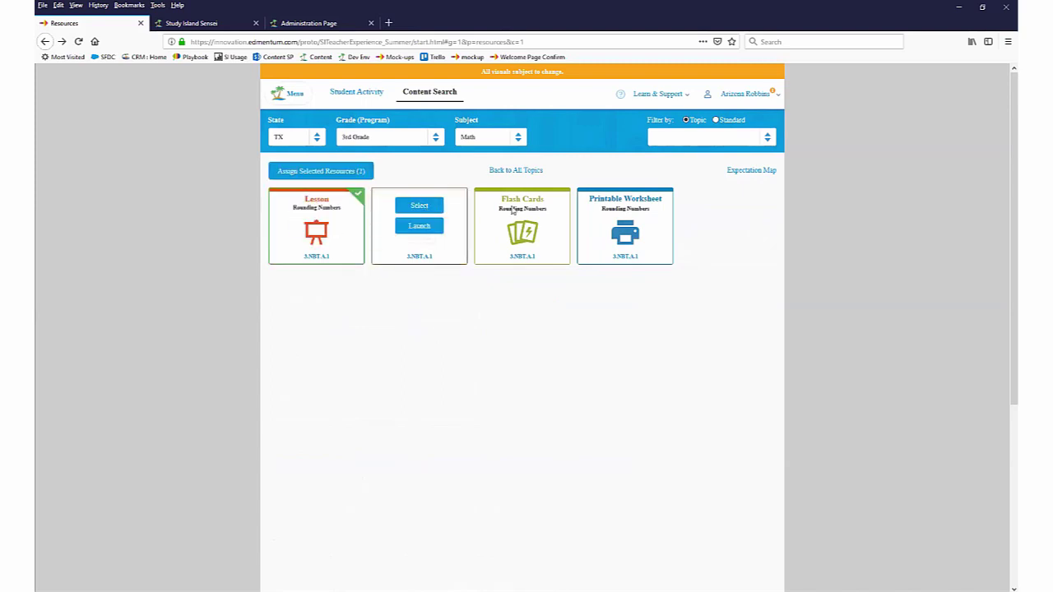
{"action": "mouse_move", "coordinate": [522, 211]}
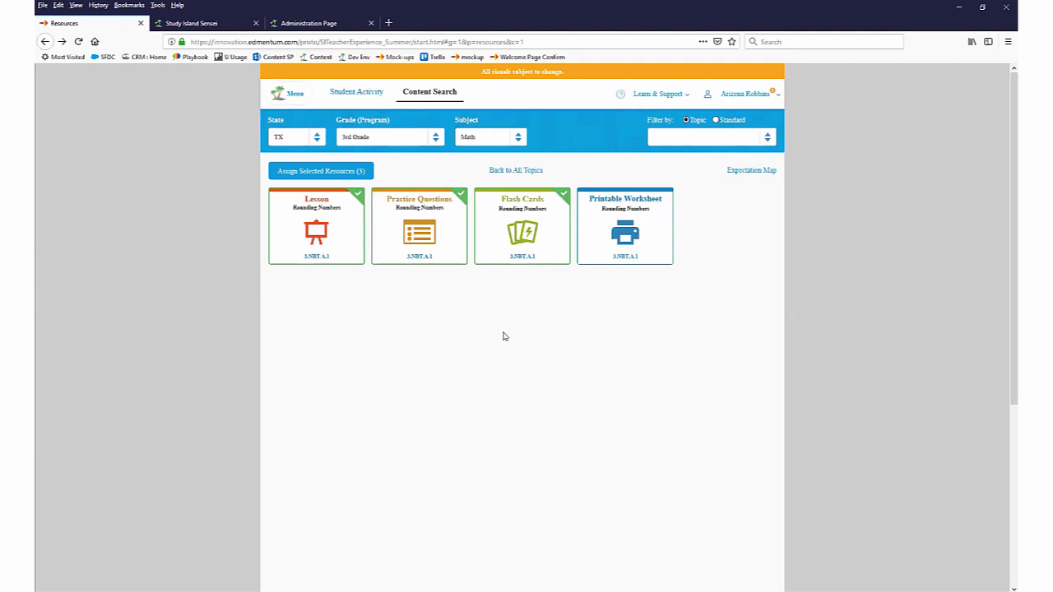
{"action": "left_click", "coordinate": [313, 174]}
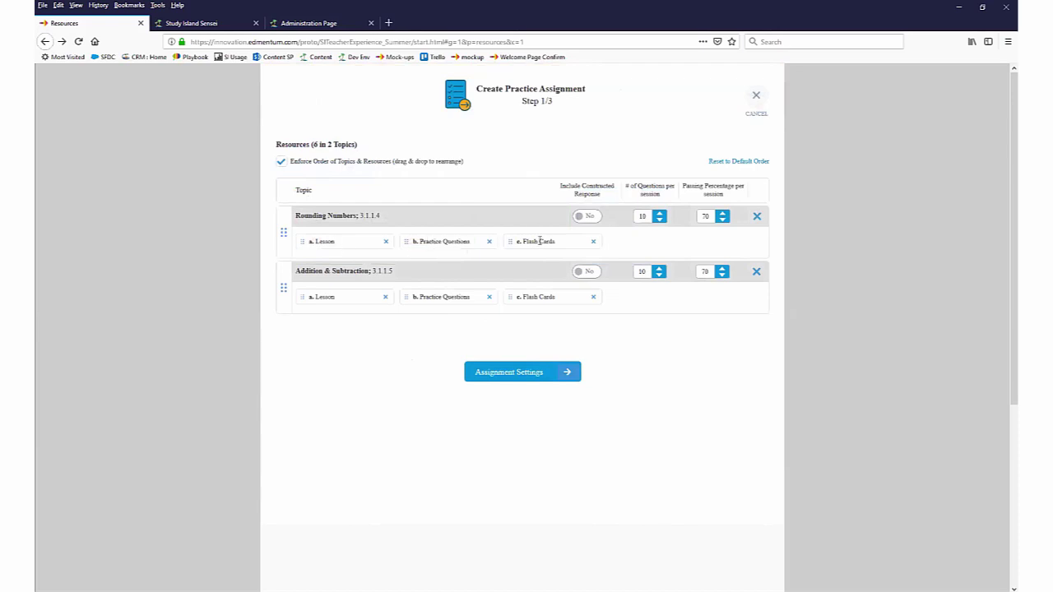
Create the practice assignment with the default assignment settings and the preselected students, and return to the content search.
{"action": "left_click_drag", "start_coordinate": [573, 247], "coordinate": [489, 246]}
{"action": "left_click", "coordinate": [516, 377]}
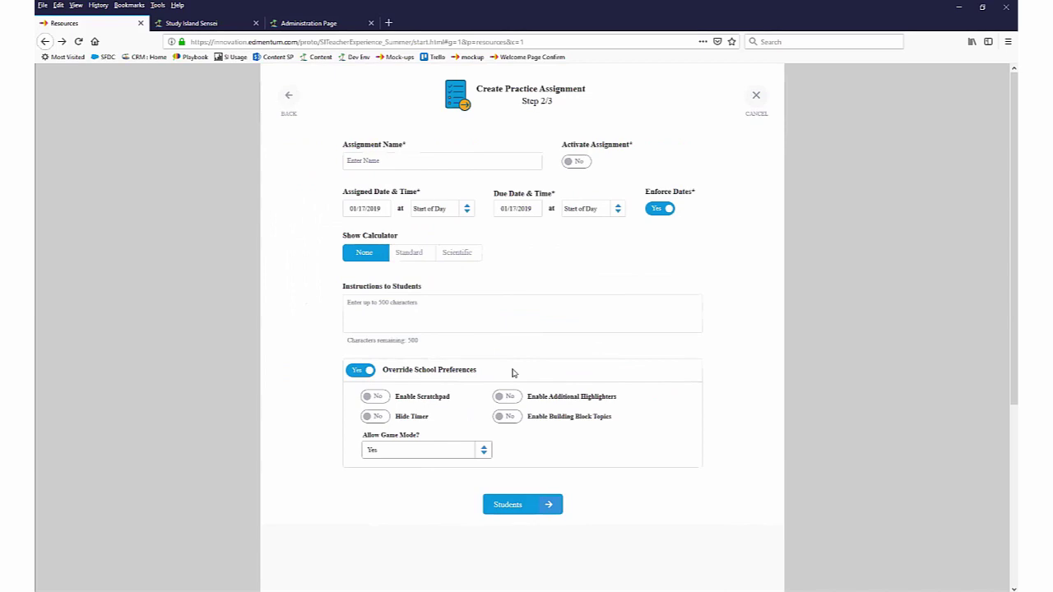
{"action": "left_click", "coordinate": [539, 507]}
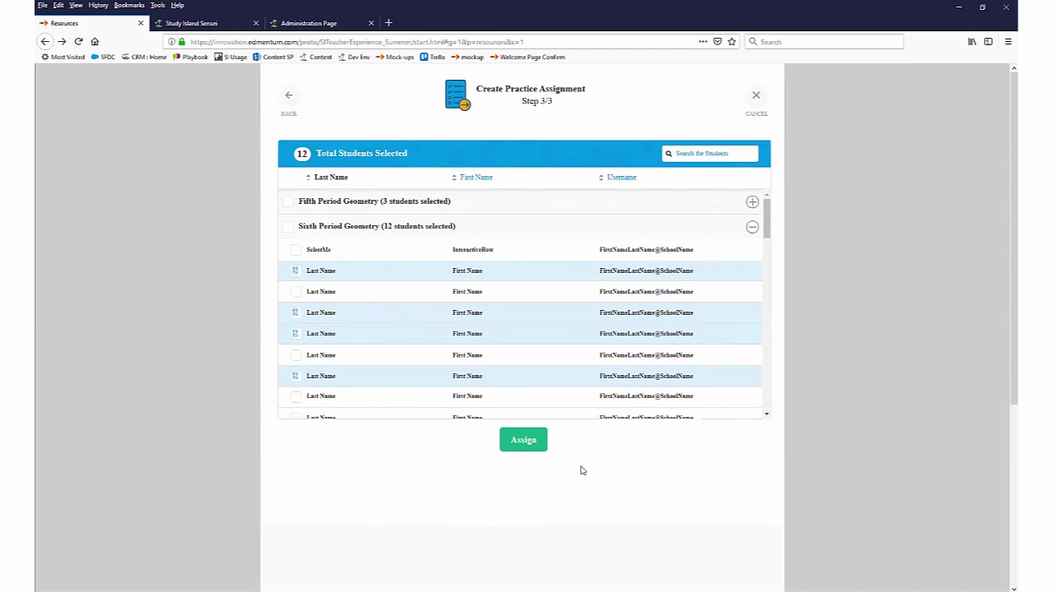
{"action": "left_click", "coordinate": [522, 443]}
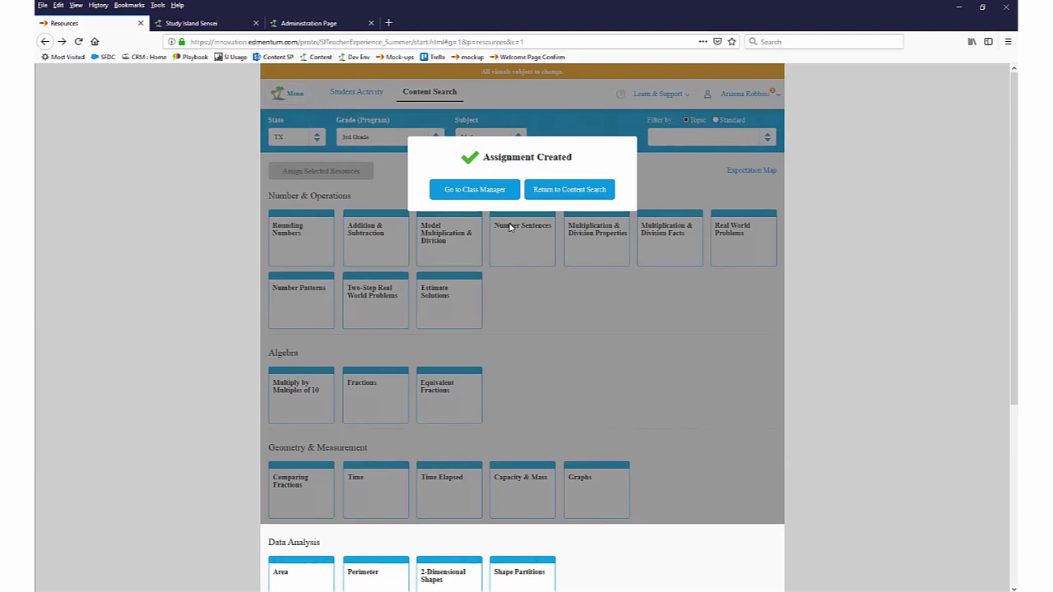
{"action": "left_click", "coordinate": [541, 190]}
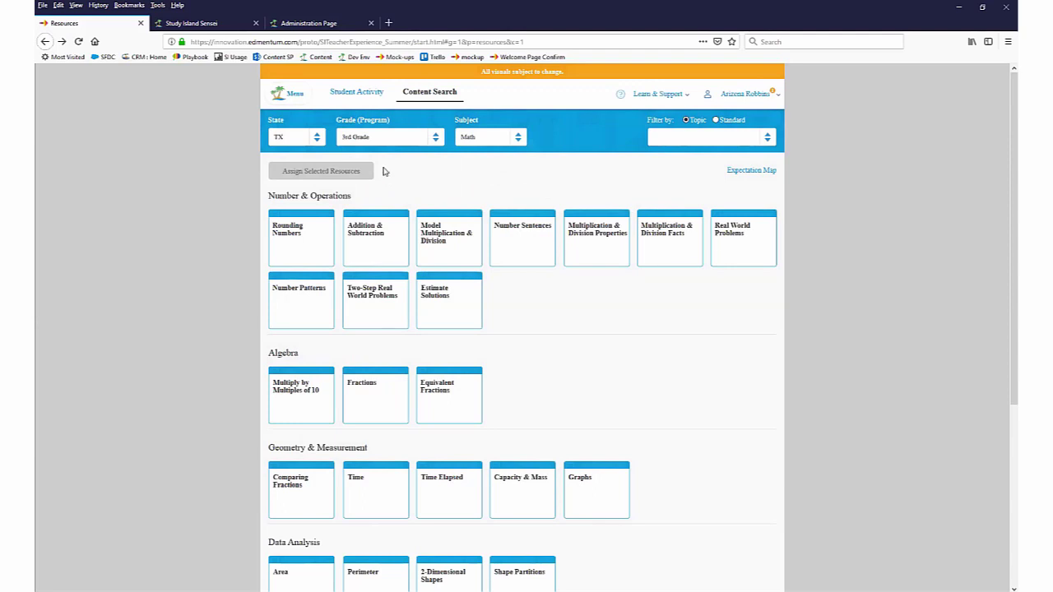
Open the student activity page and choose the 5th Period Geometry class from the class list.
{"action": "left_click", "coordinate": [356, 93]}
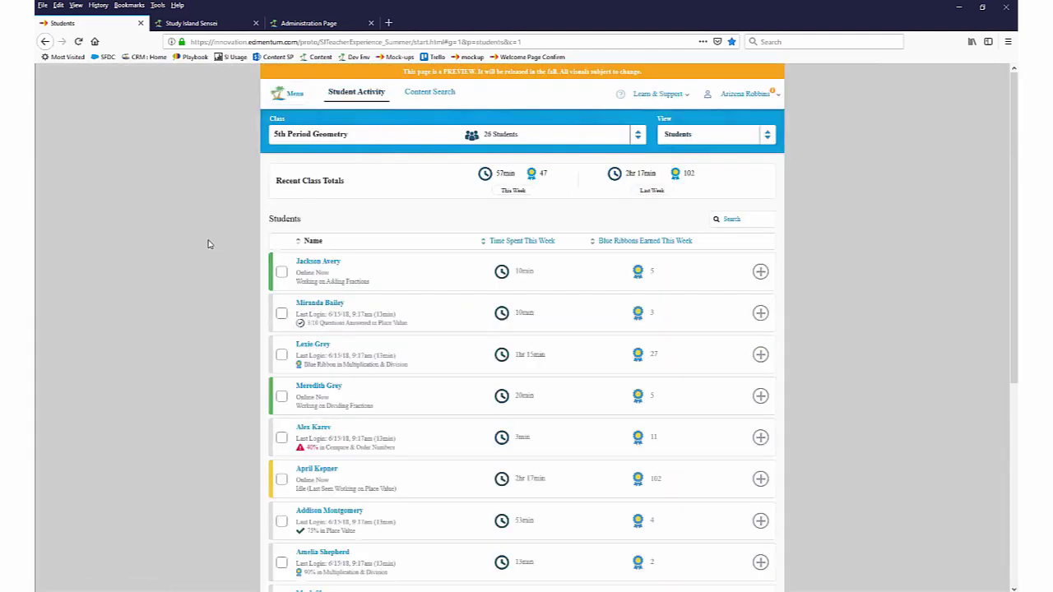
{"action": "scroll", "coordinate": [209, 244], "scroll_direction": "down", "scroll_amount": 1}
{"action": "scroll", "coordinate": [209, 243], "scroll_direction": "up", "scroll_amount": 1}
{"action": "left_click", "coordinate": [638, 137]}
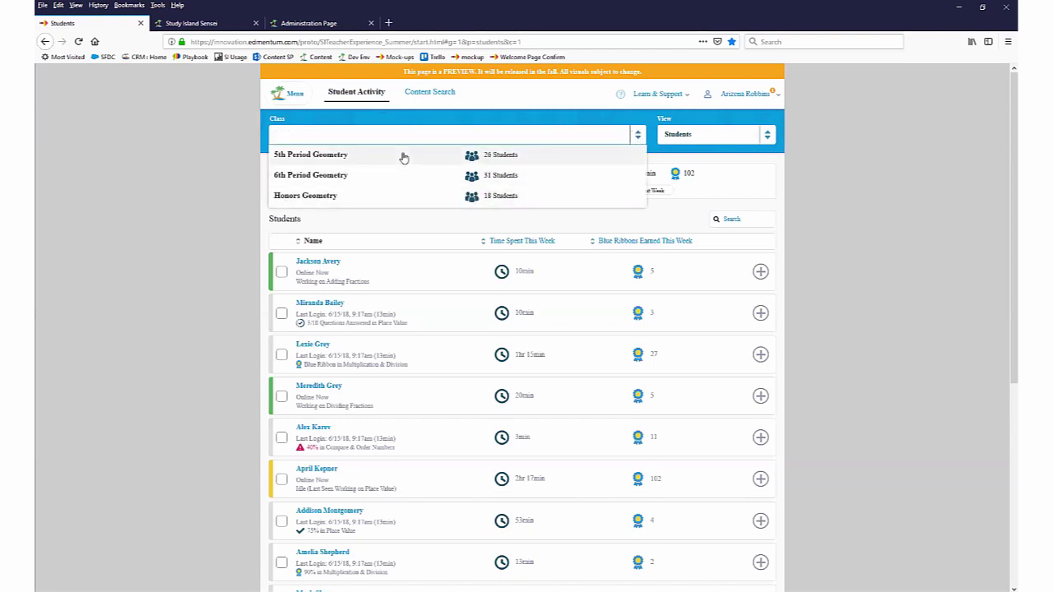
{"action": "left_click", "coordinate": [524, 164]}
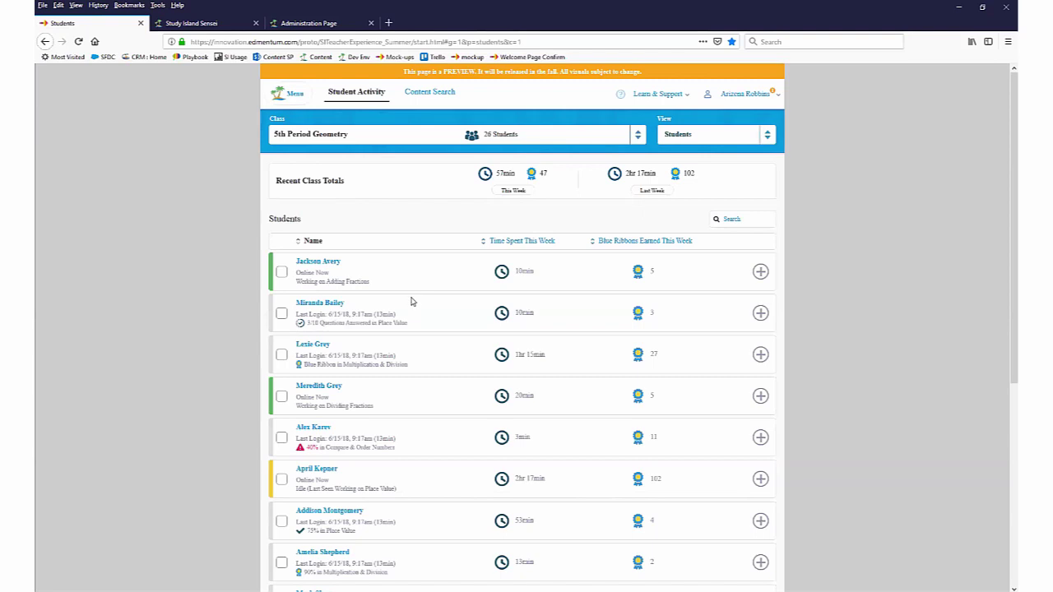
Examine the online status and last login details shown for the students in the class.
{"action": "scroll", "coordinate": [412, 298], "scroll_direction": "down", "scroll_amount": 1}
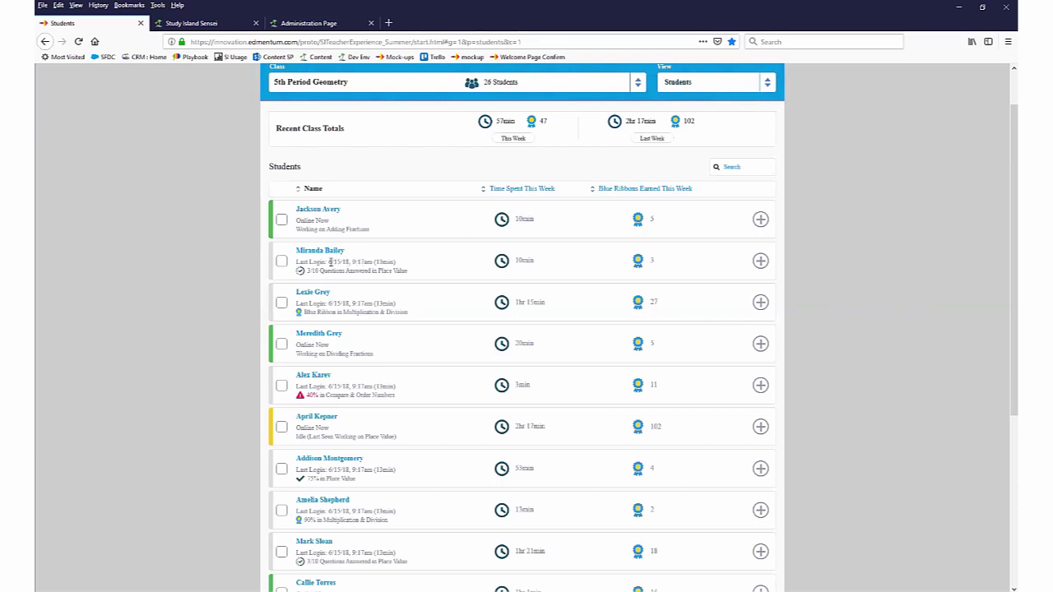
{"action": "left_click_drag", "start_coordinate": [349, 262], "coordinate": [309, 261]}
{"action": "left_click", "coordinate": [309, 261]}
{"action": "left_click_drag", "start_coordinate": [303, 263], "coordinate": [353, 263]}
{"action": "left_click", "coordinate": [353, 263]}
Expand the first student's details and show the available options for the Rounding Numbers Quiz in the Assignment Snapshot.
{"action": "left_click", "coordinate": [759, 222]}
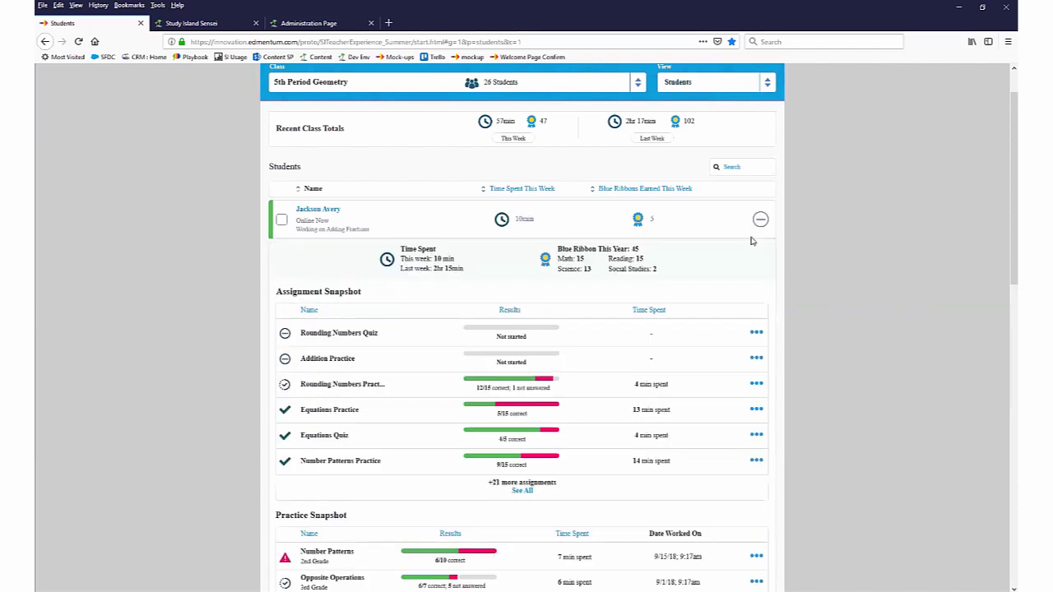
{"action": "scroll", "coordinate": [860, 262], "scroll_direction": "down", "scroll_amount": 3}
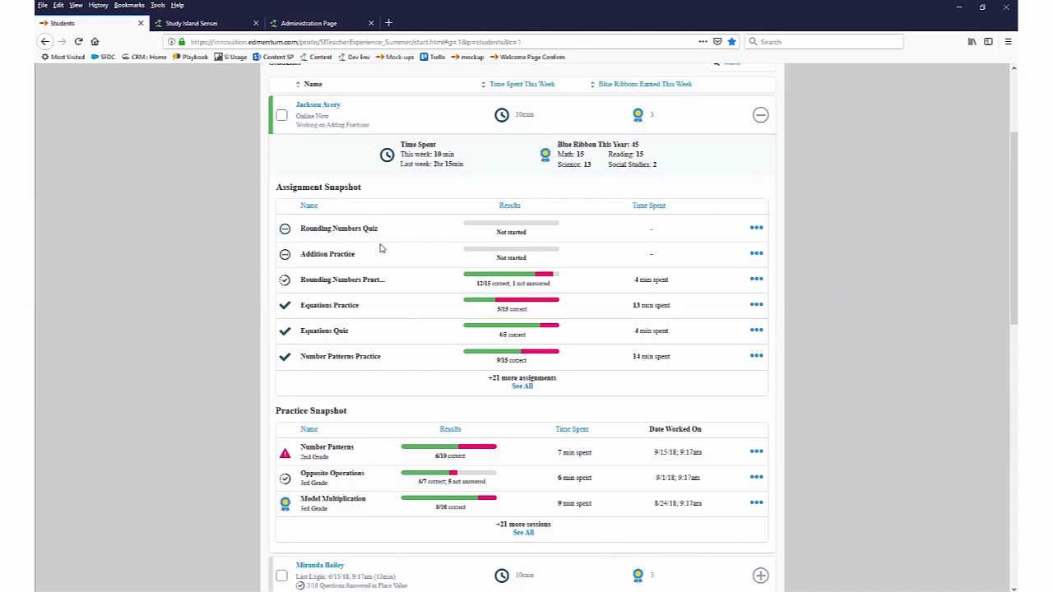
{"action": "left_click", "coordinate": [756, 231]}
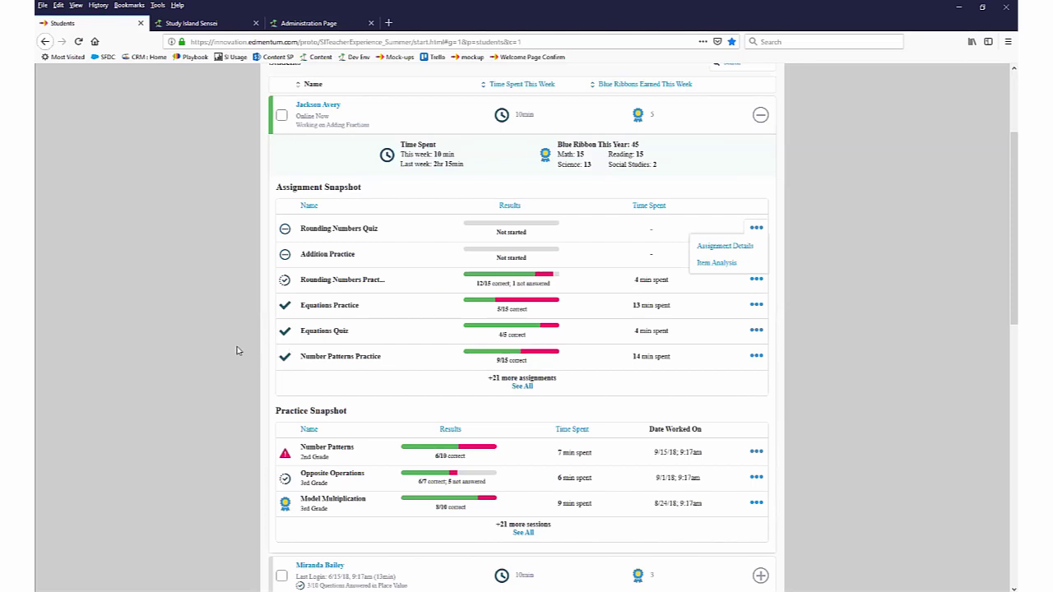
Examine the first student's Practice Snapshot, including the 2nd Grade Number Patterns session and its results.
{"action": "scroll", "coordinate": [237, 350], "scroll_direction": "down", "scroll_amount": 1}
{"action": "scroll", "coordinate": [240, 346], "scroll_direction": "down", "scroll_amount": 2}
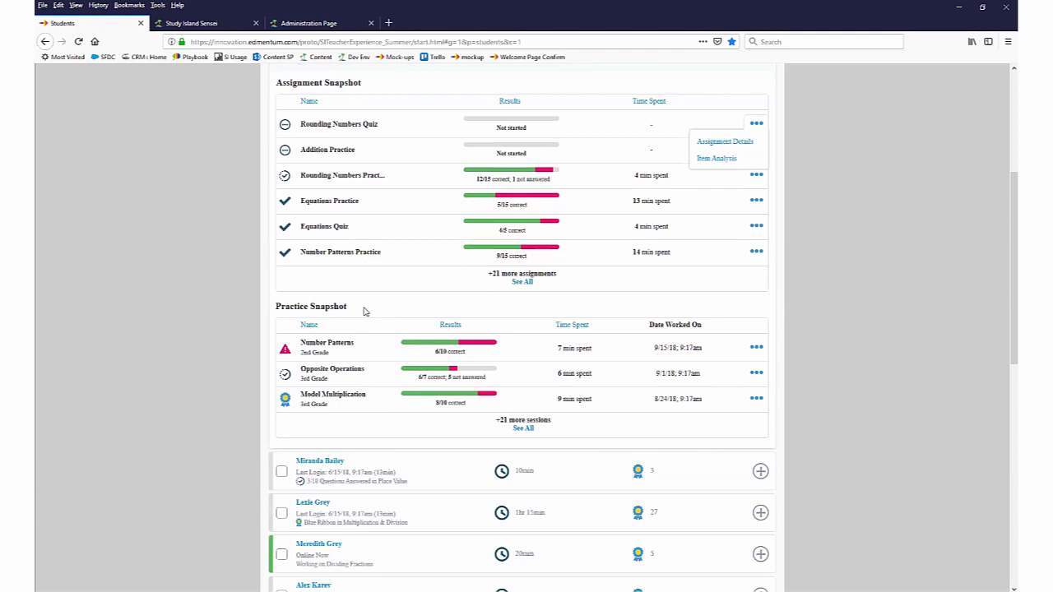
{"action": "mouse_move", "coordinate": [331, 353]}
{"action": "left_mouse_down"}
{"action": "mouse_move", "coordinate": [301, 353]}
{"action": "mouse_move", "coordinate": [301, 337]}
{"action": "mouse_move", "coordinate": [321, 343]}
{"action": "left_mouse_up"}
{"action": "left_click", "coordinate": [302, 355]}
{"action": "left_click_drag", "start_coordinate": [321, 344], "coordinate": [309, 344]}
{"action": "left_click", "coordinate": [426, 355]}
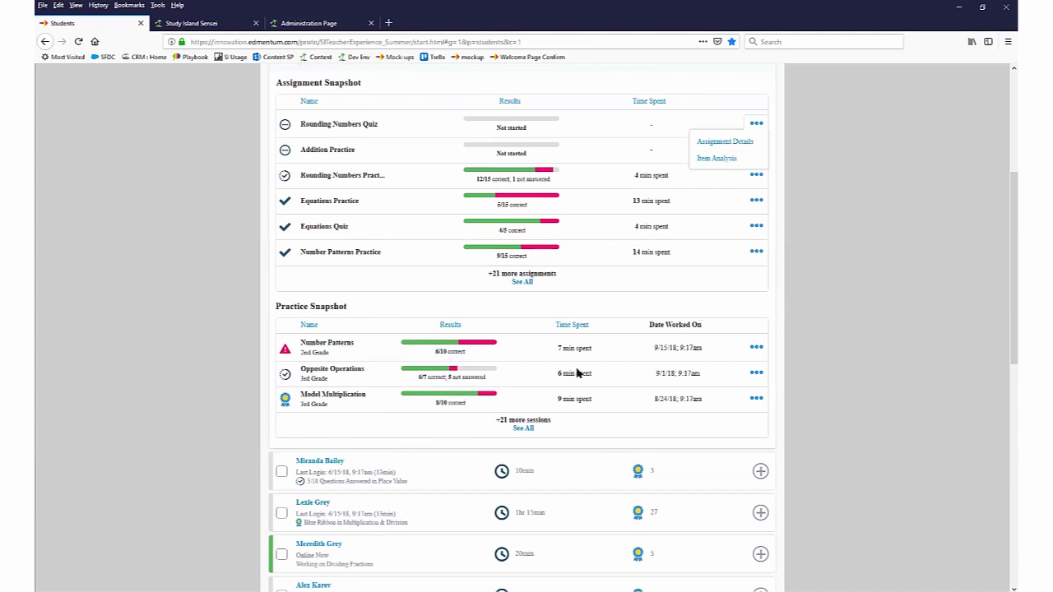